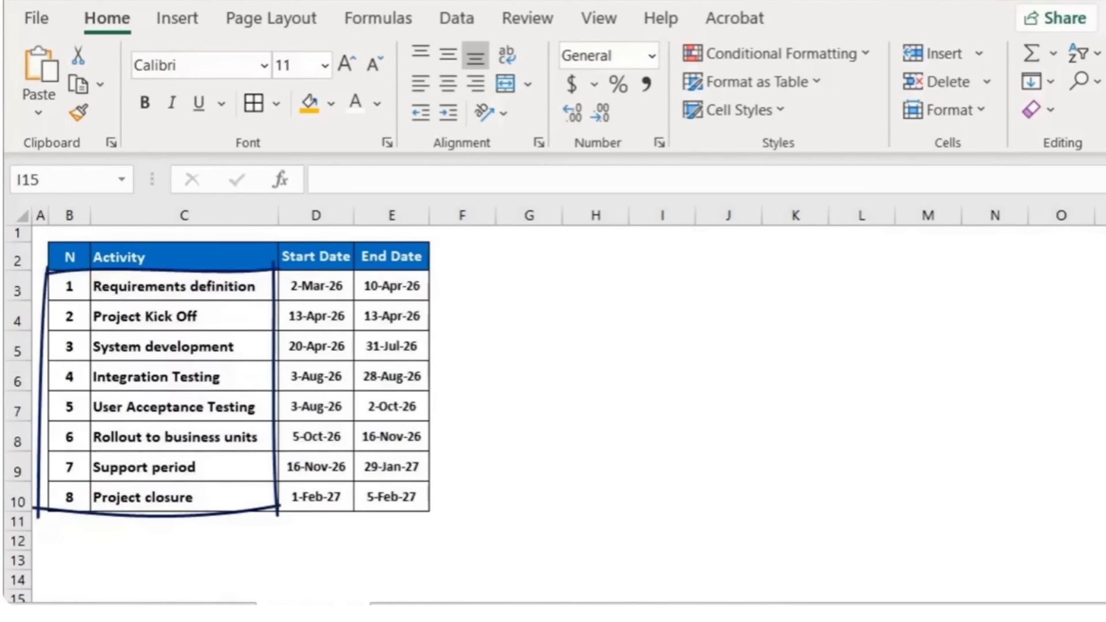
Step: Enter Jan beside the End Date header and fill the month series across to the following Feb
{"action": "left_click", "coordinate": [467, 260]}
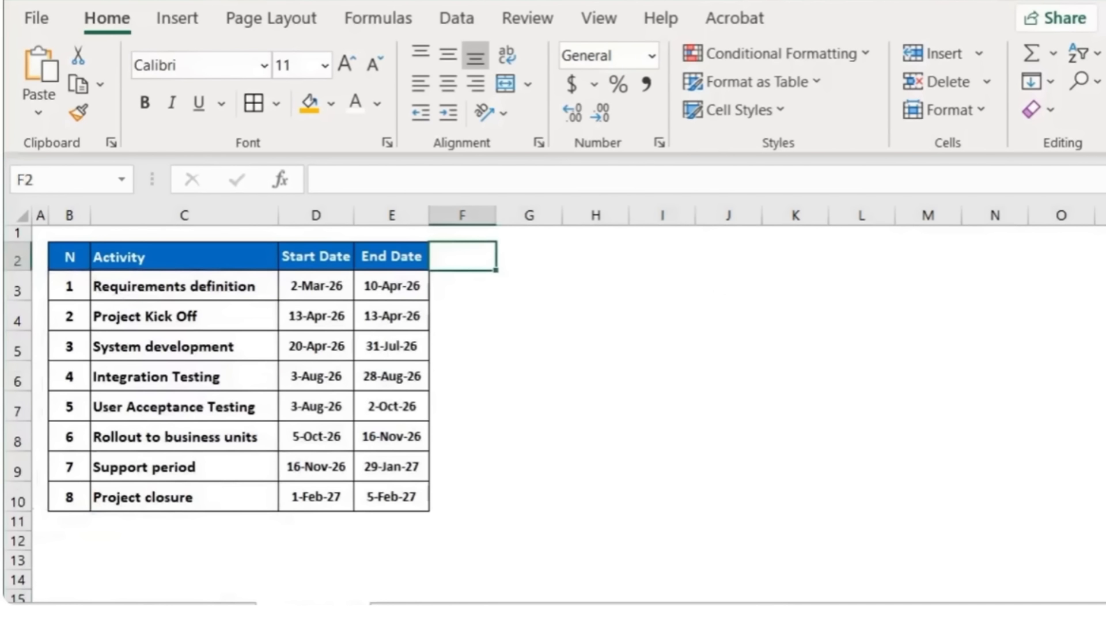
{"action": "type", "text": "Jan"}
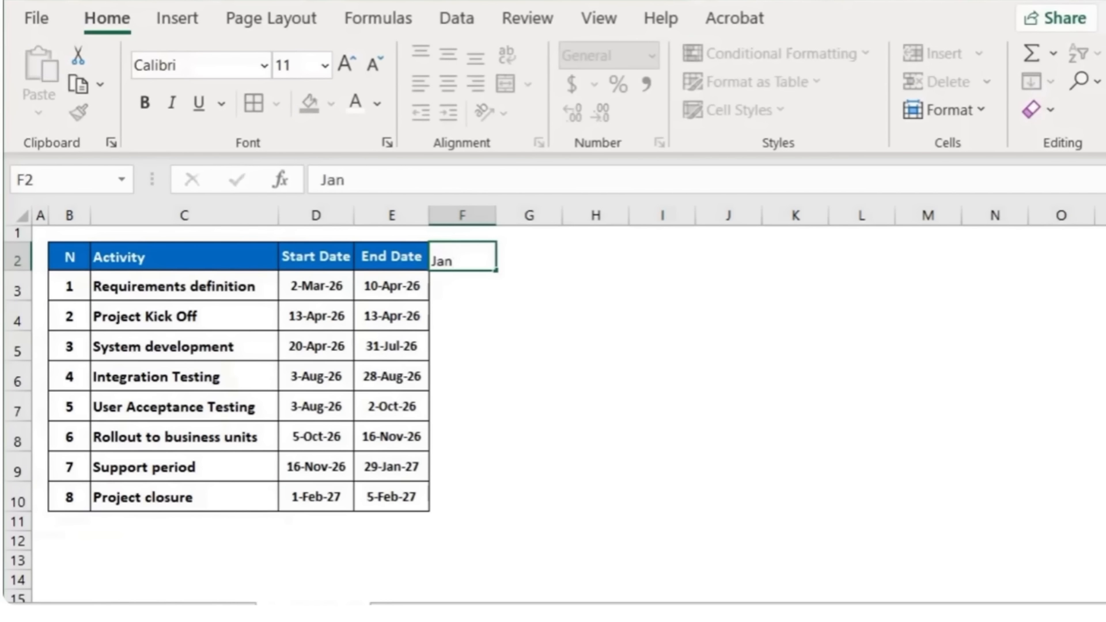
{"action": "key", "text": "Return"}
{"action": "left_click", "coordinate": [485, 260]}
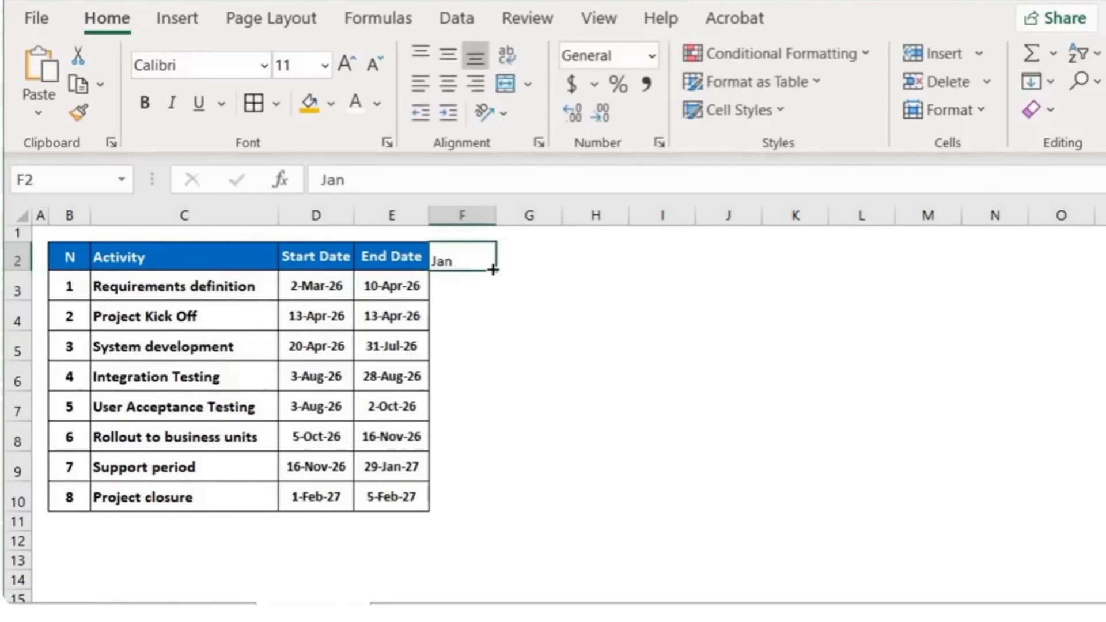
{"action": "left_click_drag", "start_coordinate": [492, 269], "coordinate": [1062, 262]}
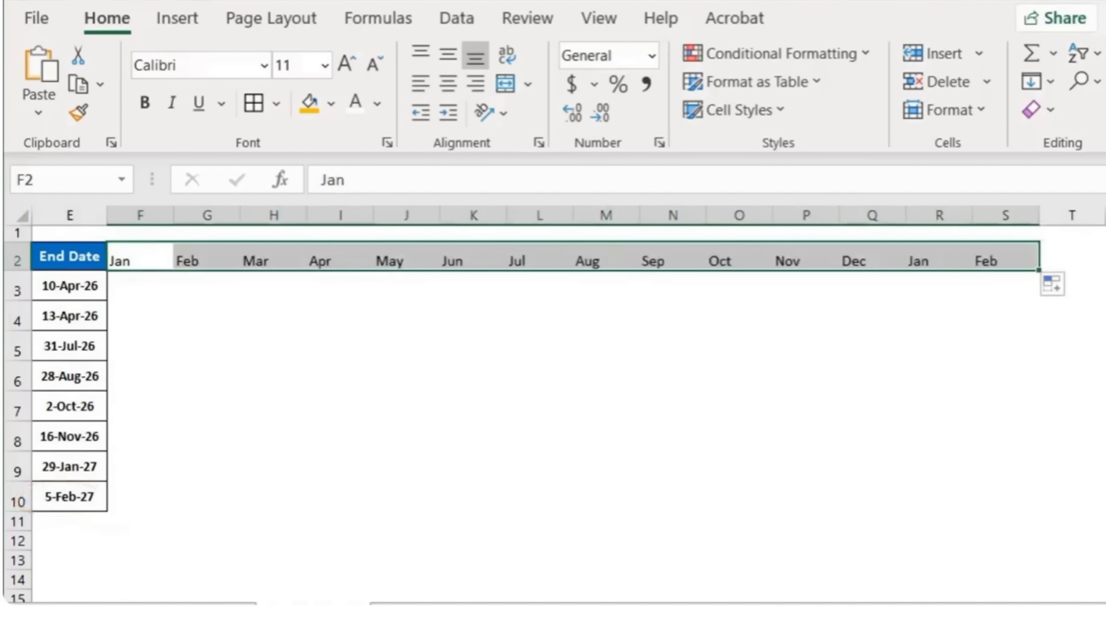
Step: Insert a blank row above the table header row
{"action": "left_click_drag", "start_coordinate": [957, 612], "coordinate": [939, 612]}
{"action": "left_click_drag", "start_coordinate": [749, 612], "coordinate": [642, 612]}
{"action": "left_click", "coordinate": [17, 259]}
{"action": "right_click", "coordinate": [17, 259]}
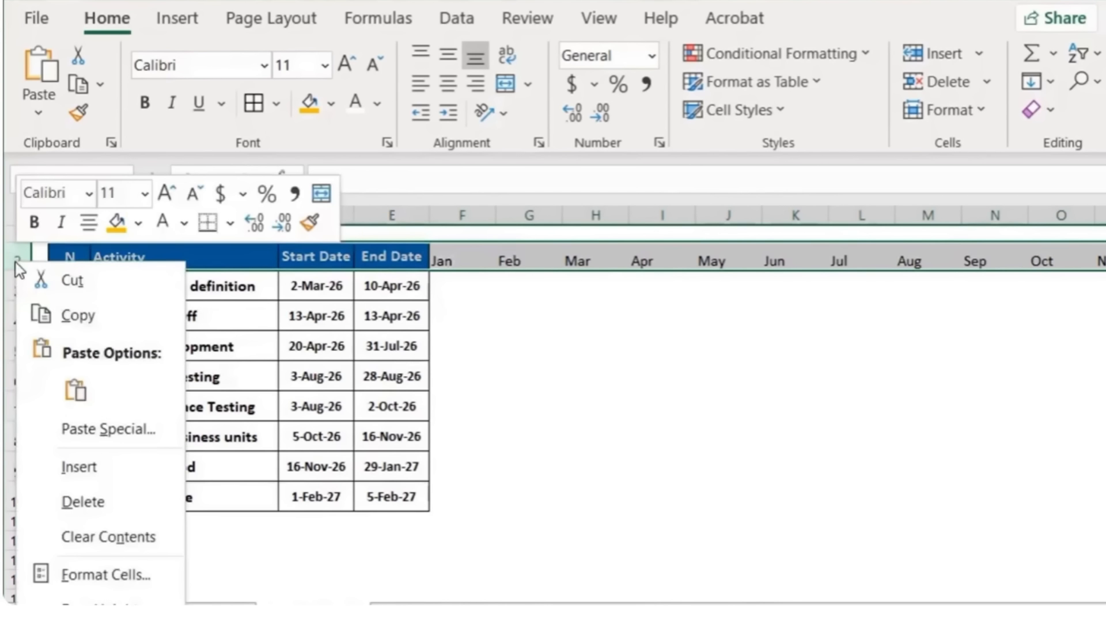
{"action": "left_click", "coordinate": [78, 467]}
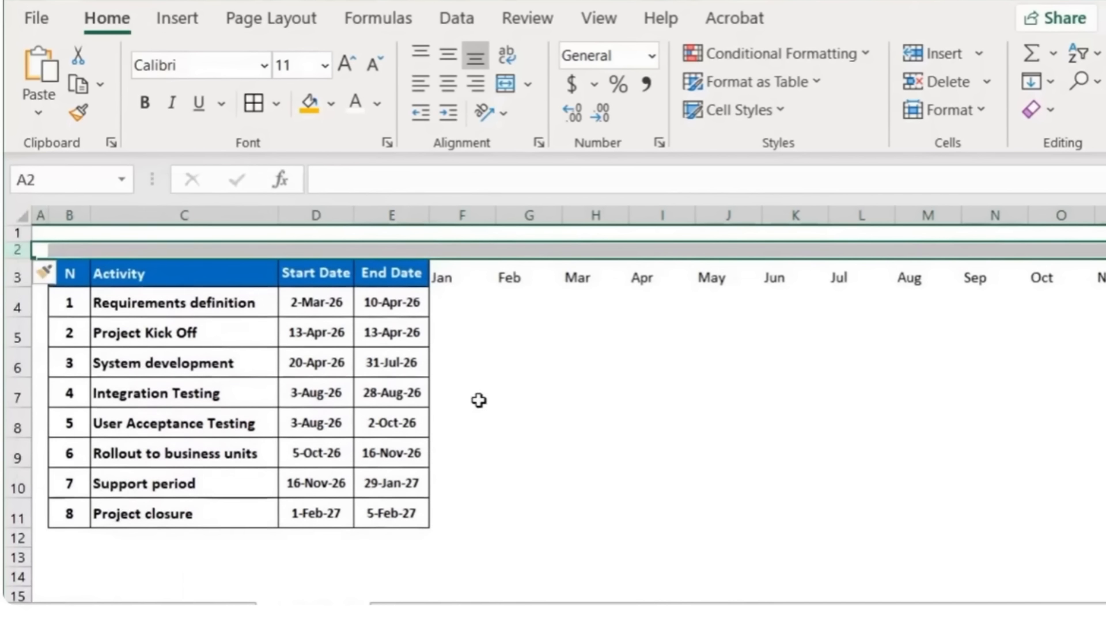
Step: Merge the cells above Jan–Dec and label the year headers 2026 and 2027
{"action": "left_click", "coordinate": [461, 253]}
{"action": "key", "text": "ctrl+shift+Right"}
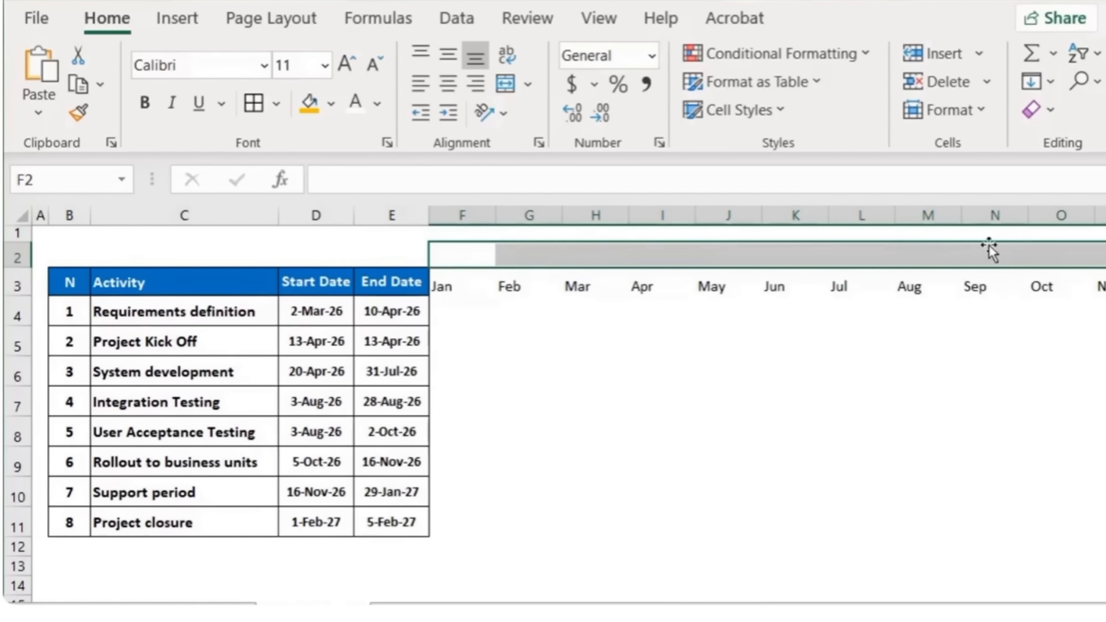
{"action": "left_click", "coordinate": [505, 83]}
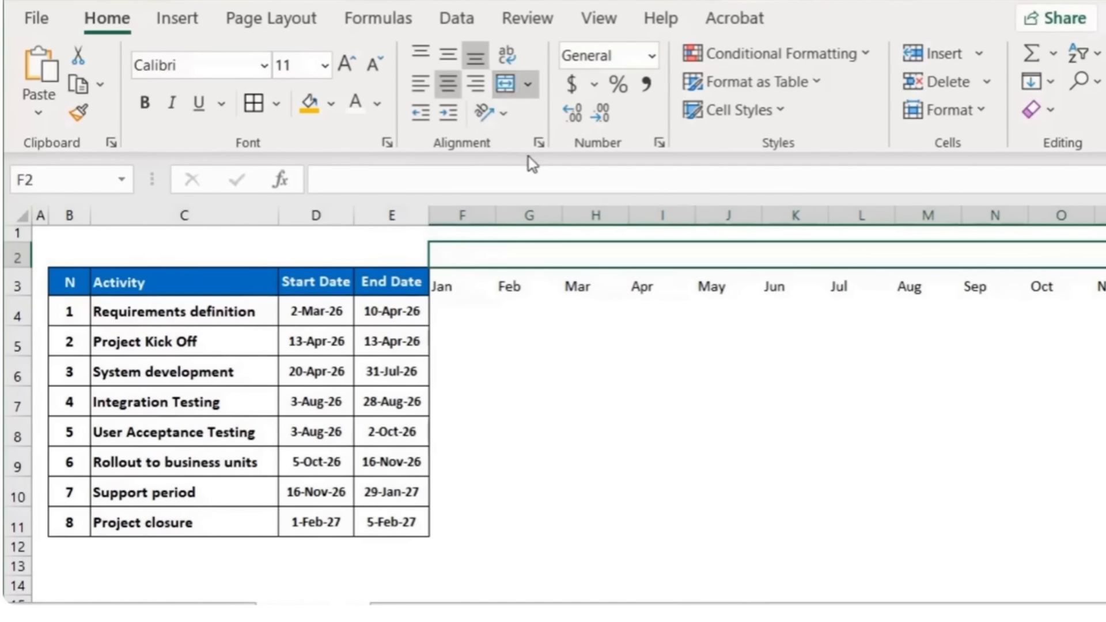
{"action": "type", "text": "2026"}
{"action": "key", "text": "Tab"}
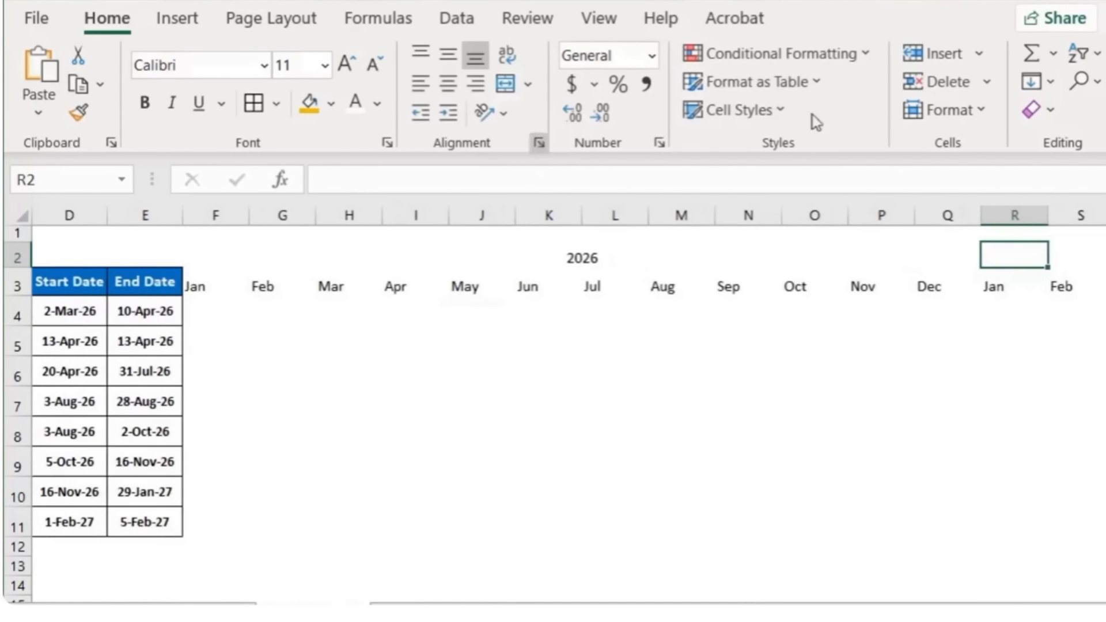
{"action": "type", "text": "2027"}
{"action": "key", "text": "Return"}
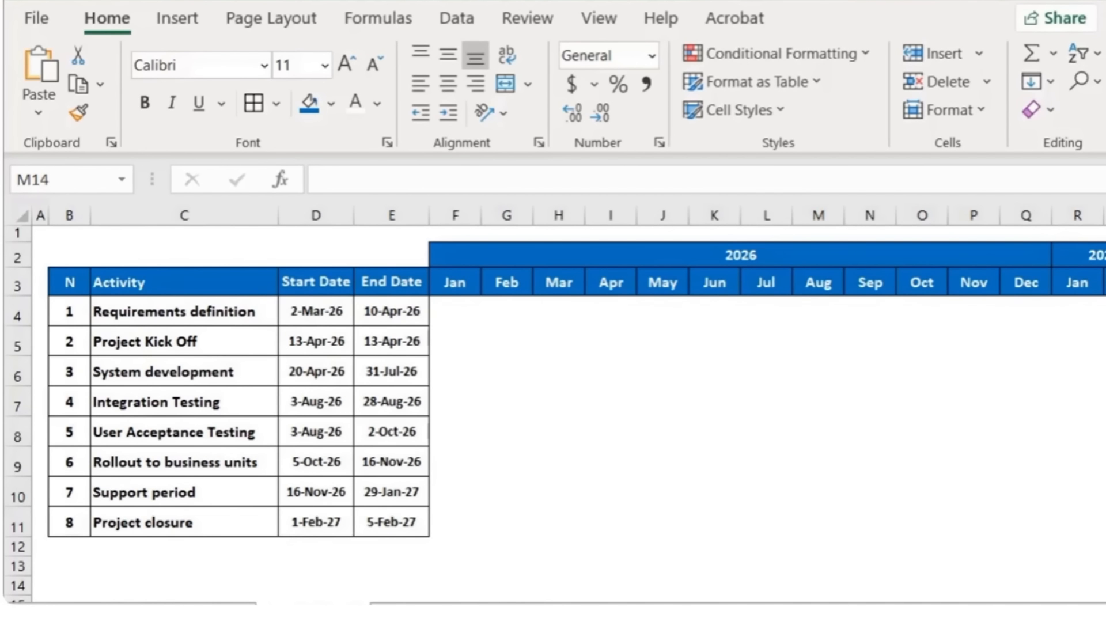
Step: Set the timeline grid under the month headers, rows 4 to 11, to No Fill
{"action": "left_click_drag", "start_coordinate": [453, 311], "coordinate": [1101, 519]}
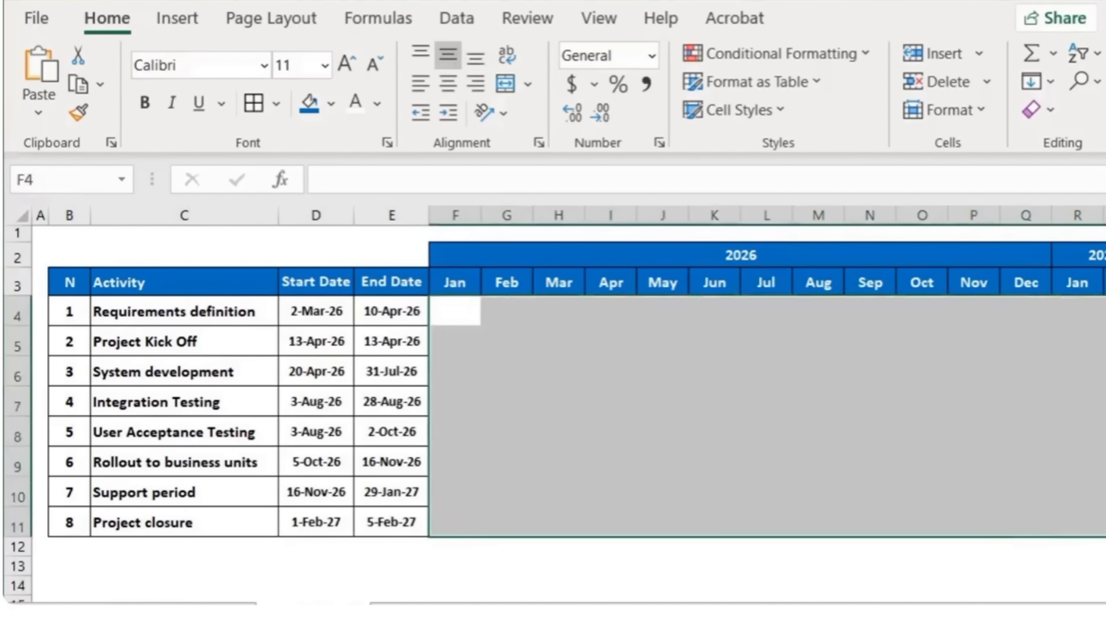
{"action": "left_click", "coordinate": [332, 105]}
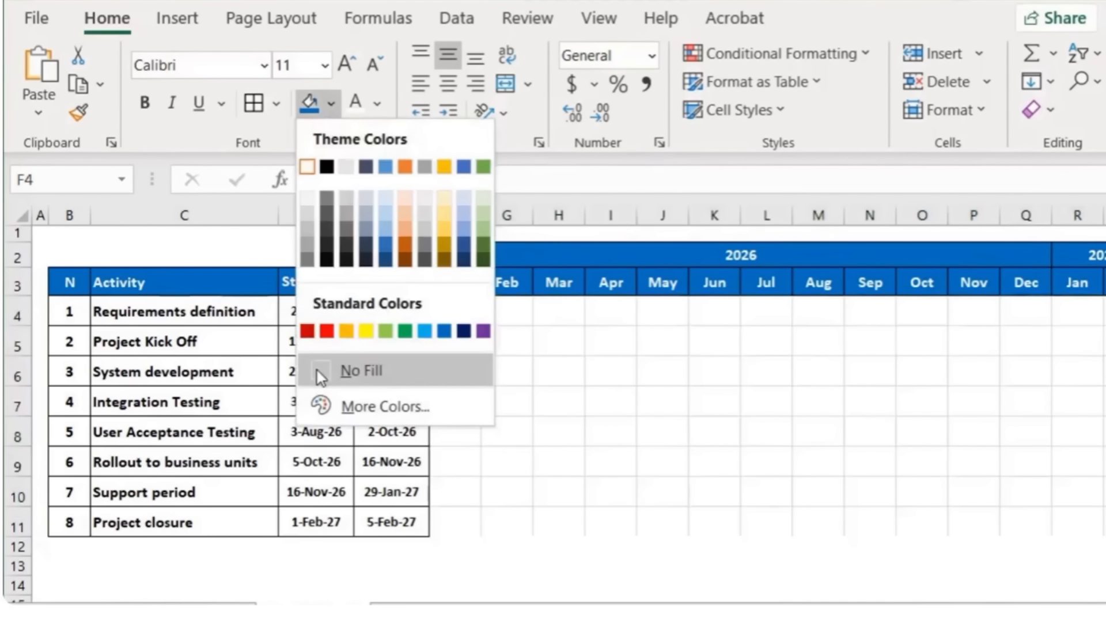
{"action": "left_click", "coordinate": [317, 371]}
Step: Fill the Mar and Apr cells of the Requirements definition row with orange
{"action": "left_click", "coordinate": [461, 254]}
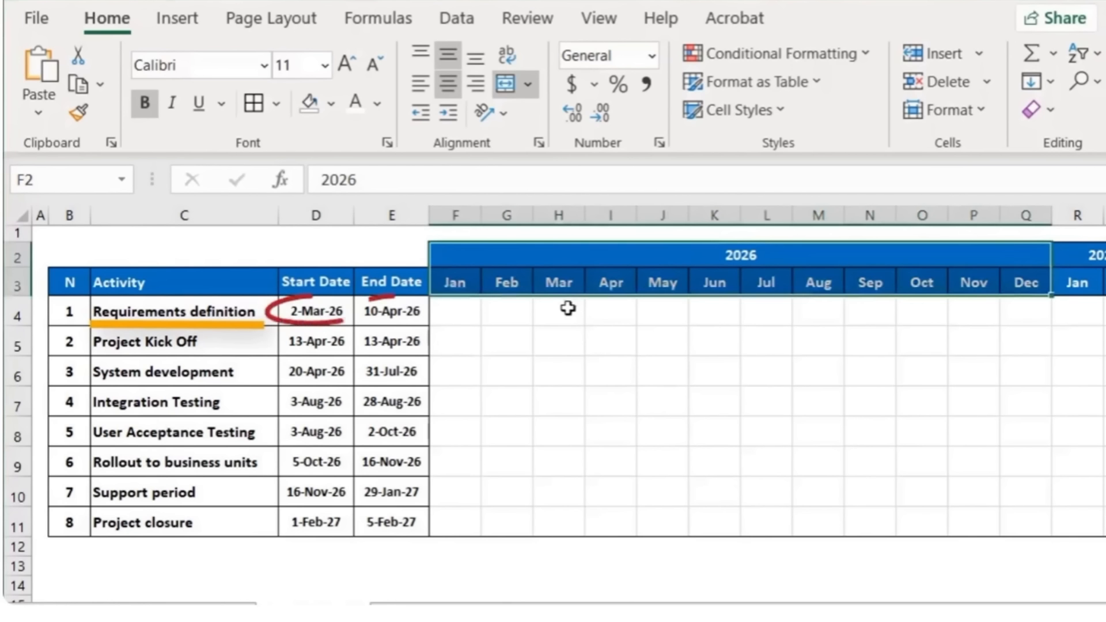
{"action": "left_click_drag", "start_coordinate": [568, 308], "coordinate": [600, 309]}
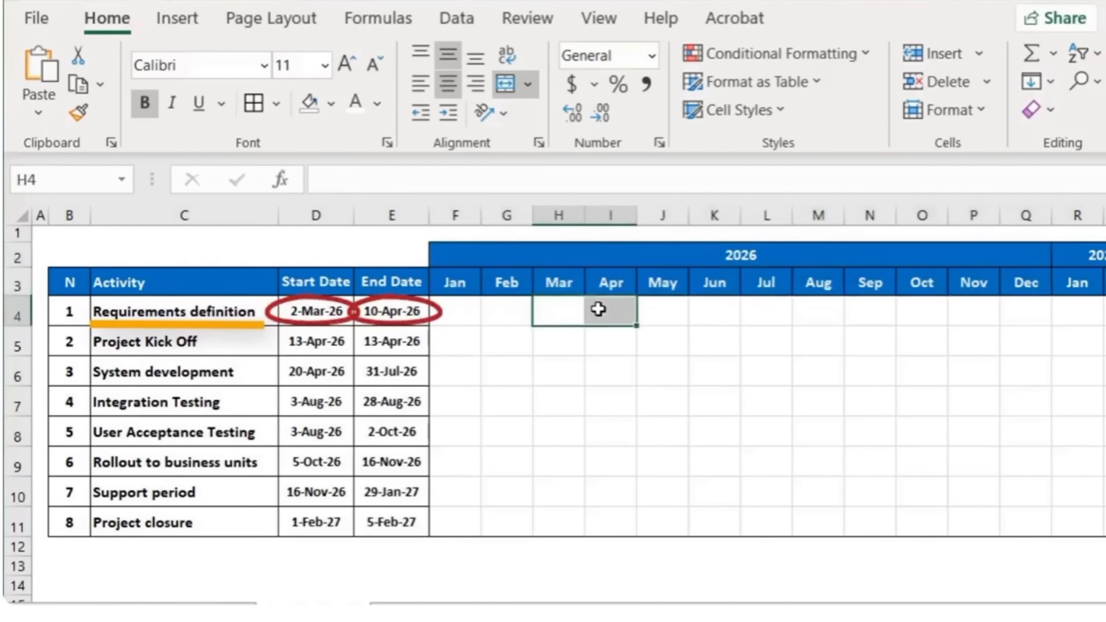
{"action": "left_click", "coordinate": [332, 101]}
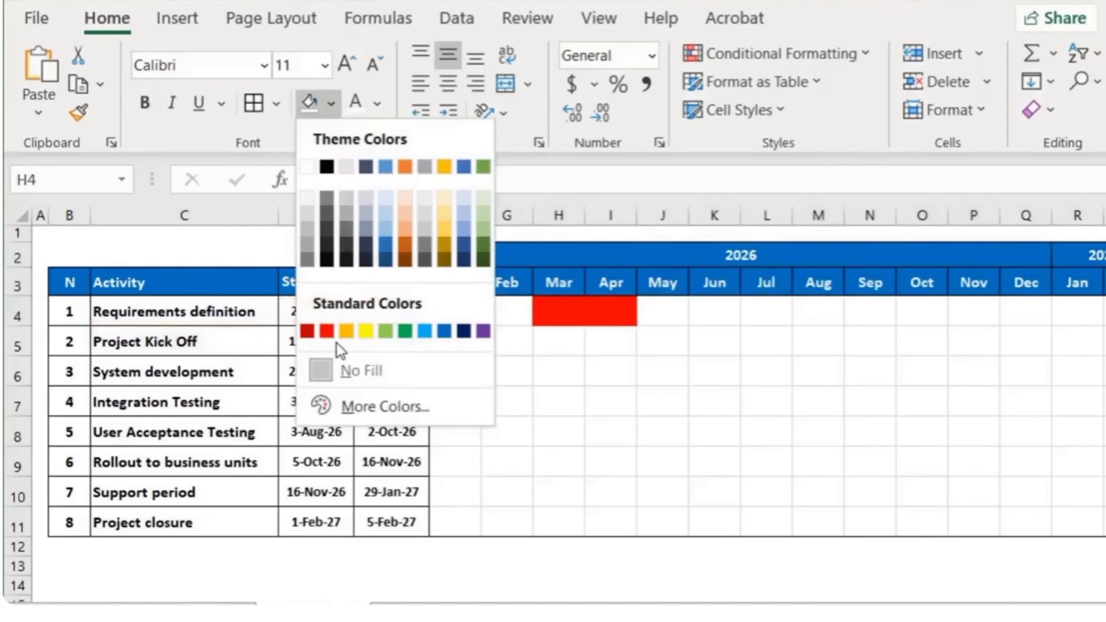
{"action": "left_click", "coordinate": [346, 331]}
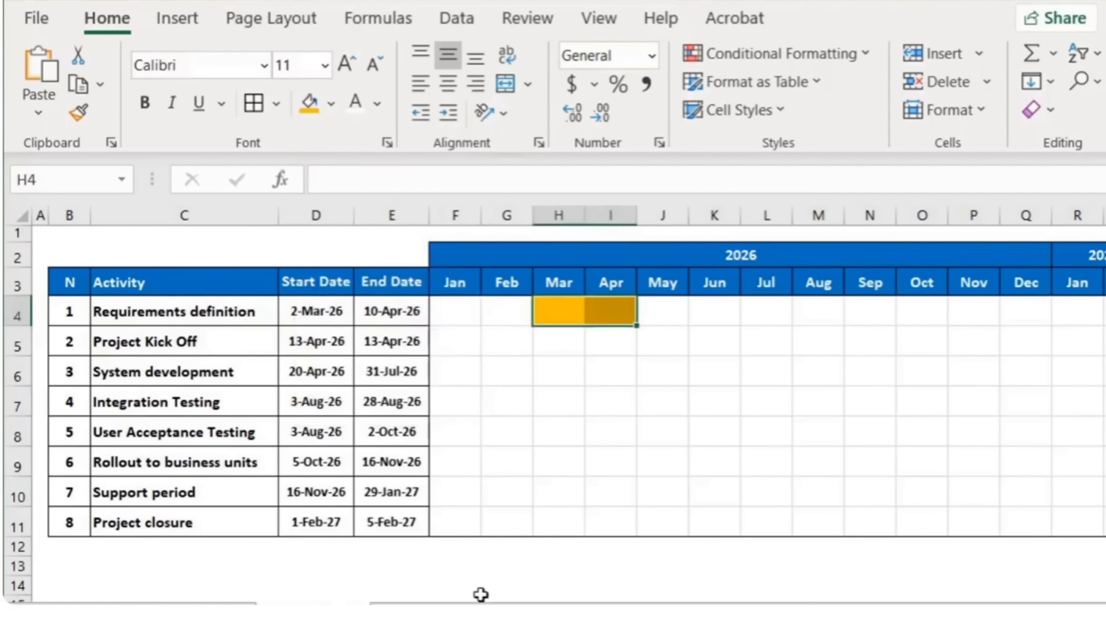
{"action": "left_click", "coordinate": [588, 570]}
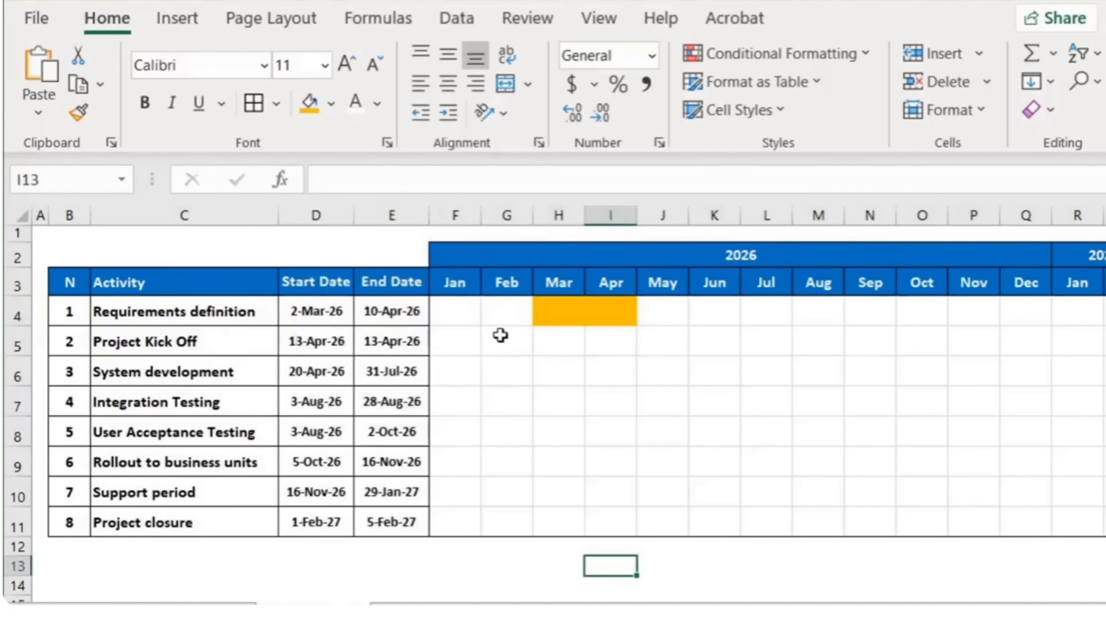
Step: Fill Apr for Project Kick Off and Apr through Jul for System development with the same orange
{"action": "left_click", "coordinate": [602, 339]}
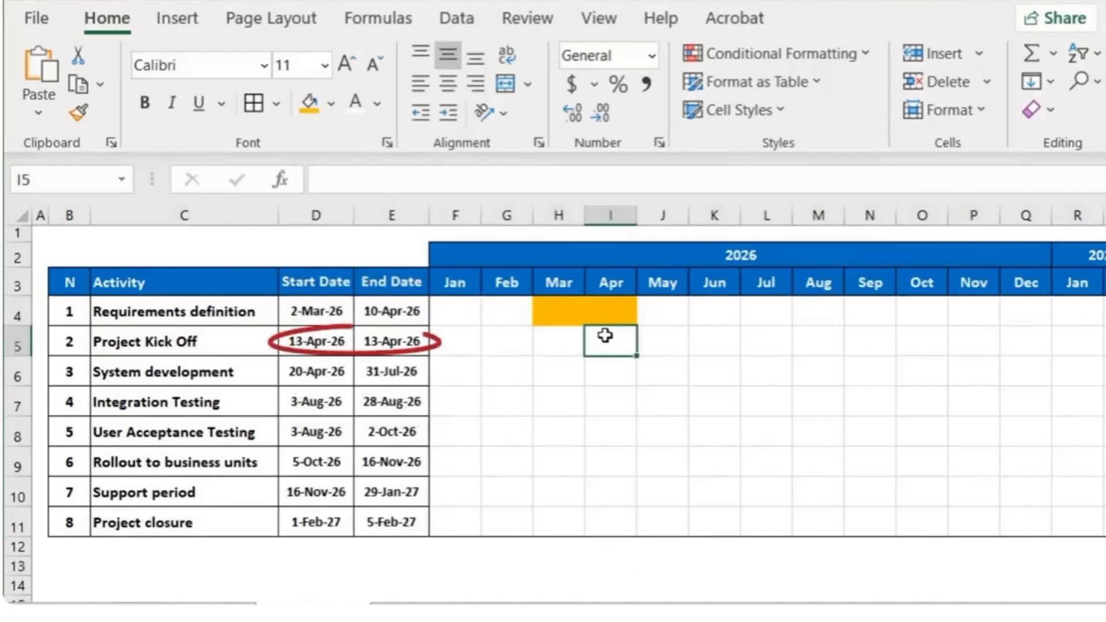
{"action": "left_click", "coordinate": [309, 104]}
{"action": "left_click_drag", "start_coordinate": [612, 379], "coordinate": [757, 373]}
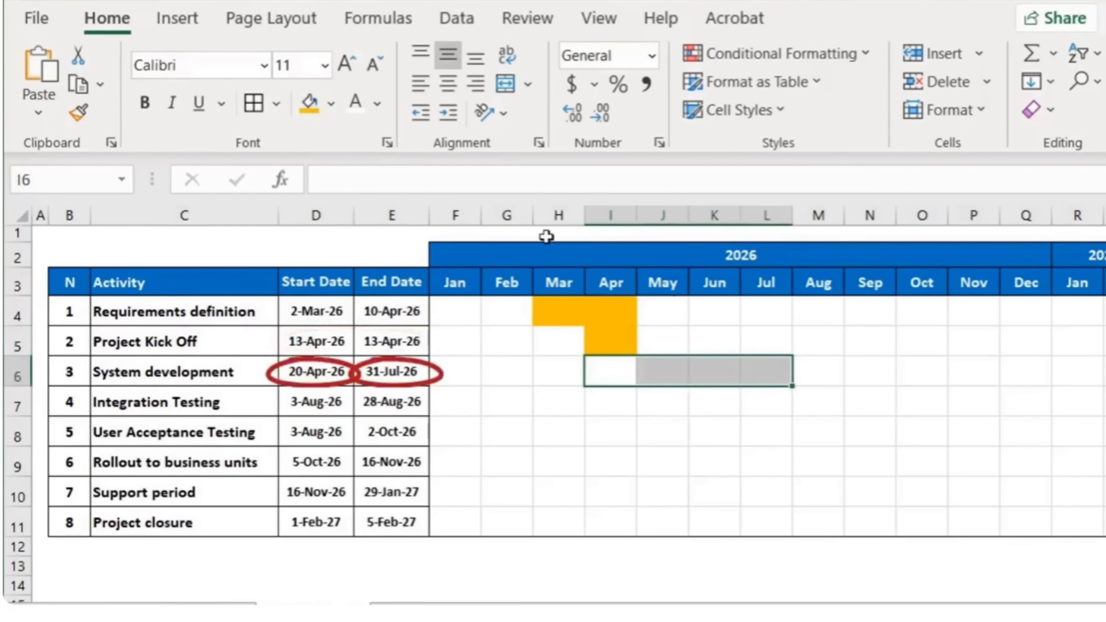
{"action": "left_click", "coordinate": [309, 105]}
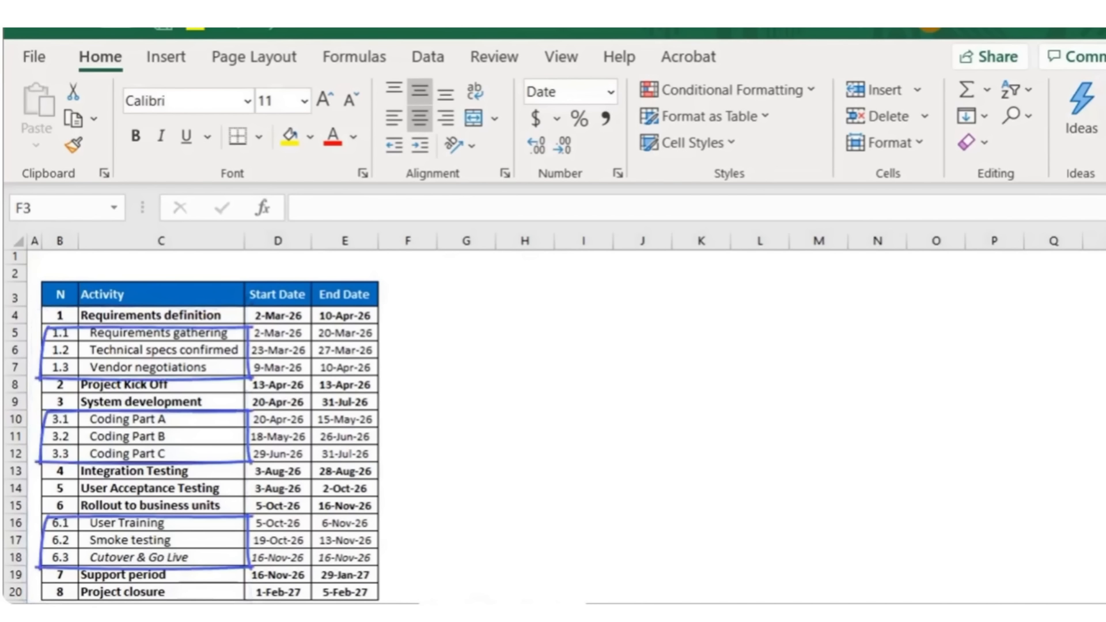
Step: In the weekly sheet, enter the dates 3/2/2026 and 3/9/2026 as the first two timeline headers
{"action": "left_click", "coordinate": [409, 299]}
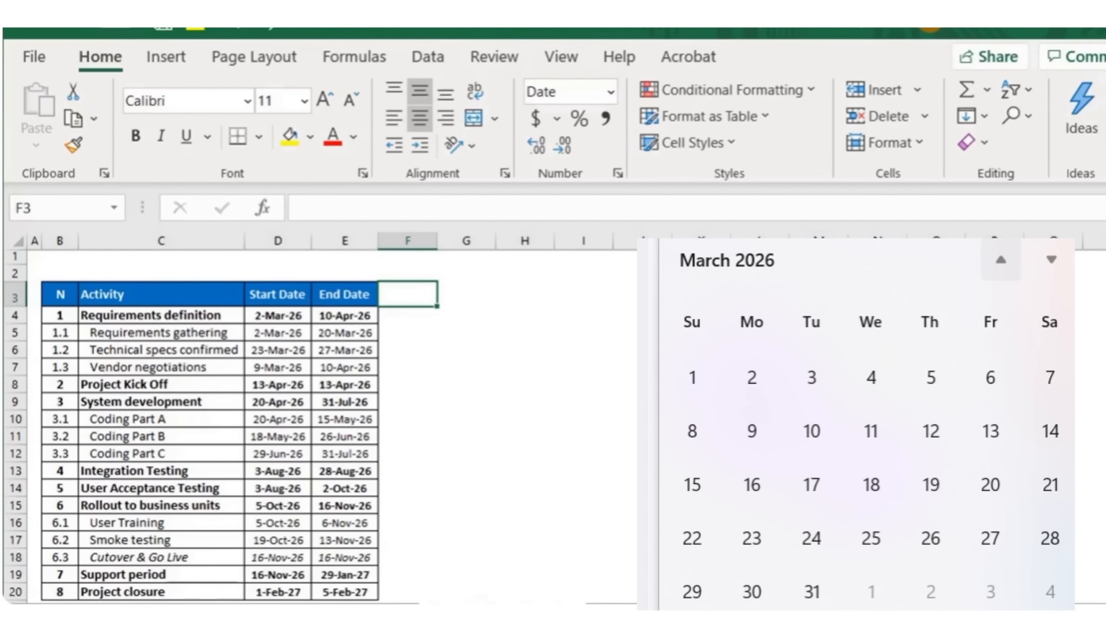
{"action": "type", "text": "3/2/2026"}
{"action": "key", "text": "Return"}
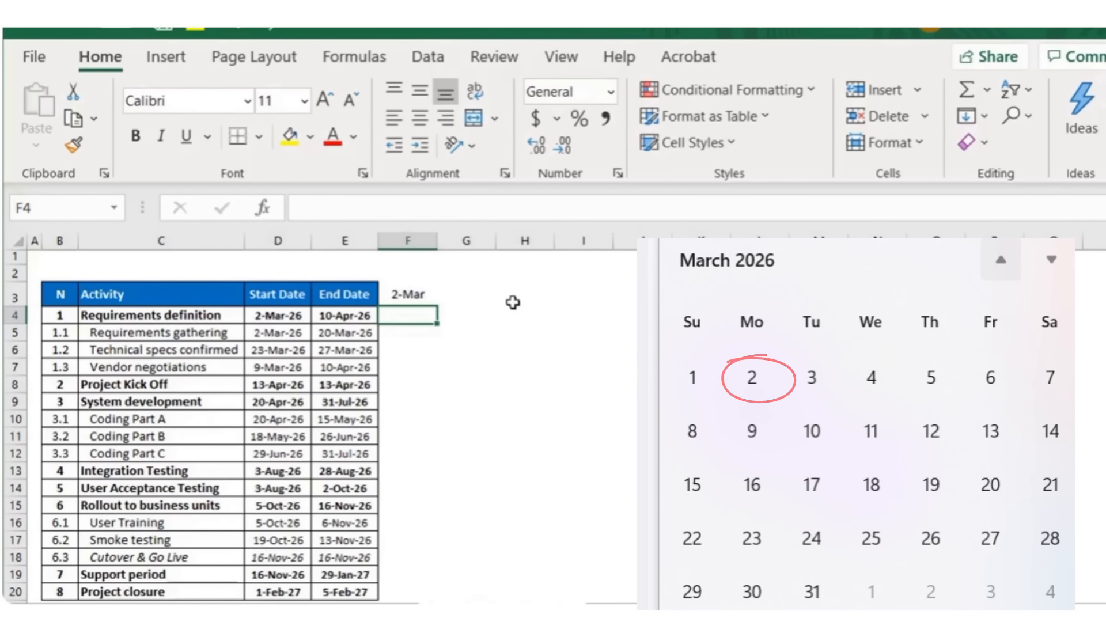
{"action": "left_click", "coordinate": [489, 289]}
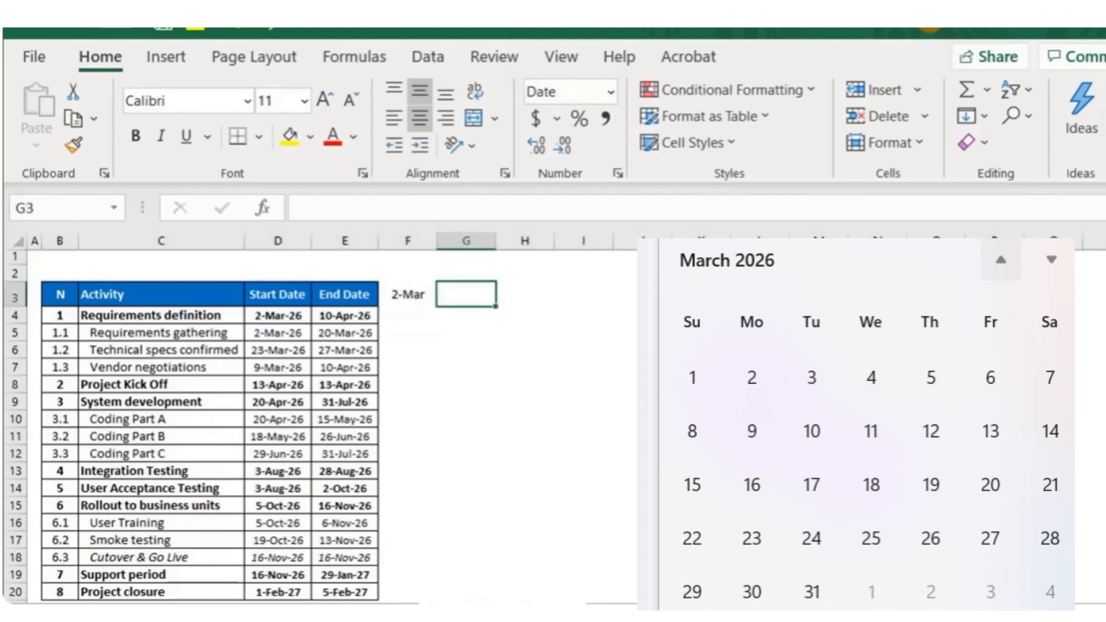
{"action": "type", "text": "3/9"}
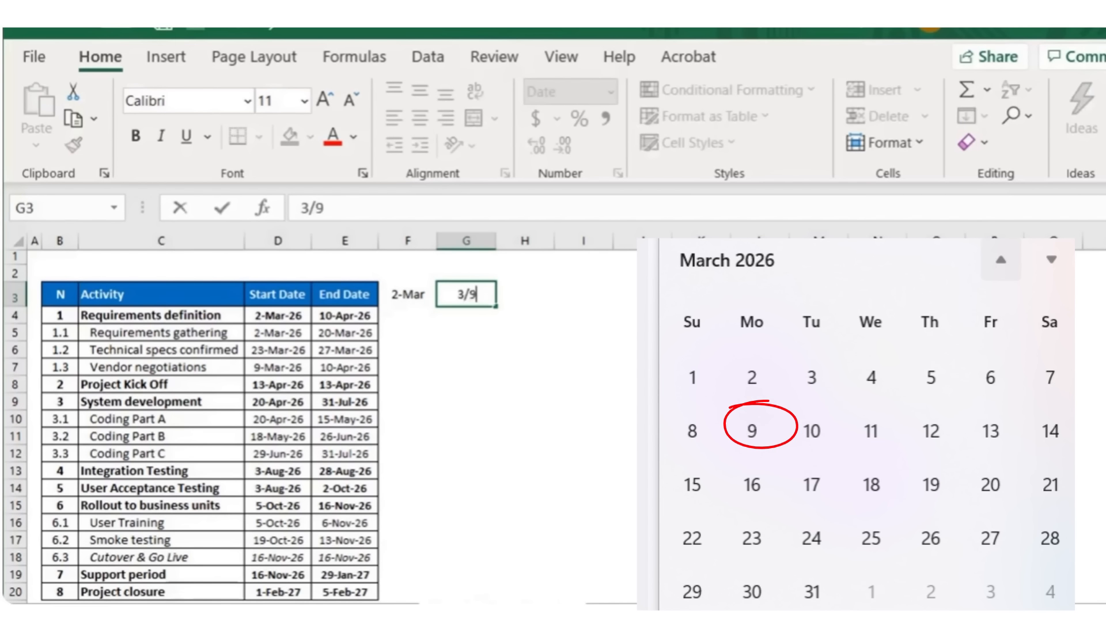
{"action": "type", "text": "/2026"}
{"action": "key", "text": "Return"}
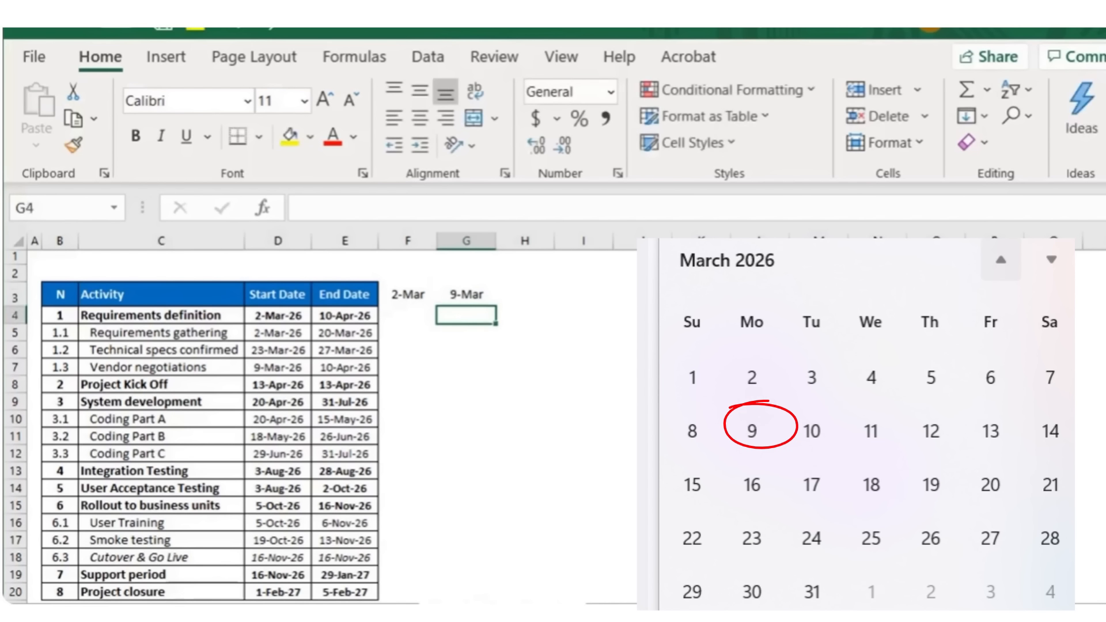
Step: Extend the two dates across the header row as a weekly date series
{"action": "left_click_drag", "start_coordinate": [432, 300], "coordinate": [461, 296]}
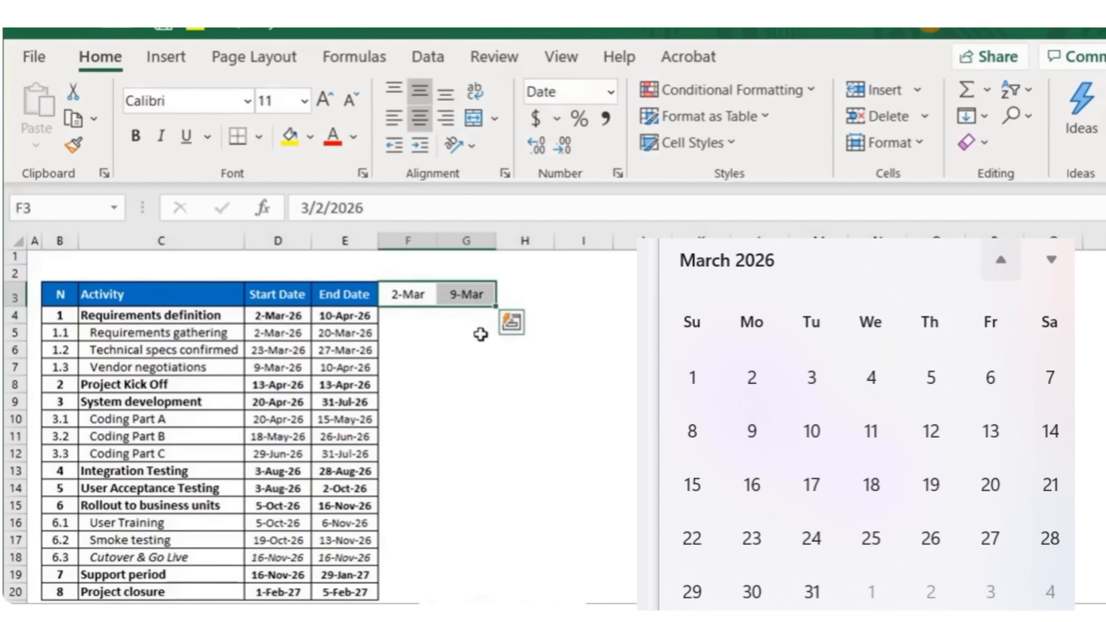
{"action": "left_click_drag", "start_coordinate": [496, 306], "coordinate": [654, 301]}
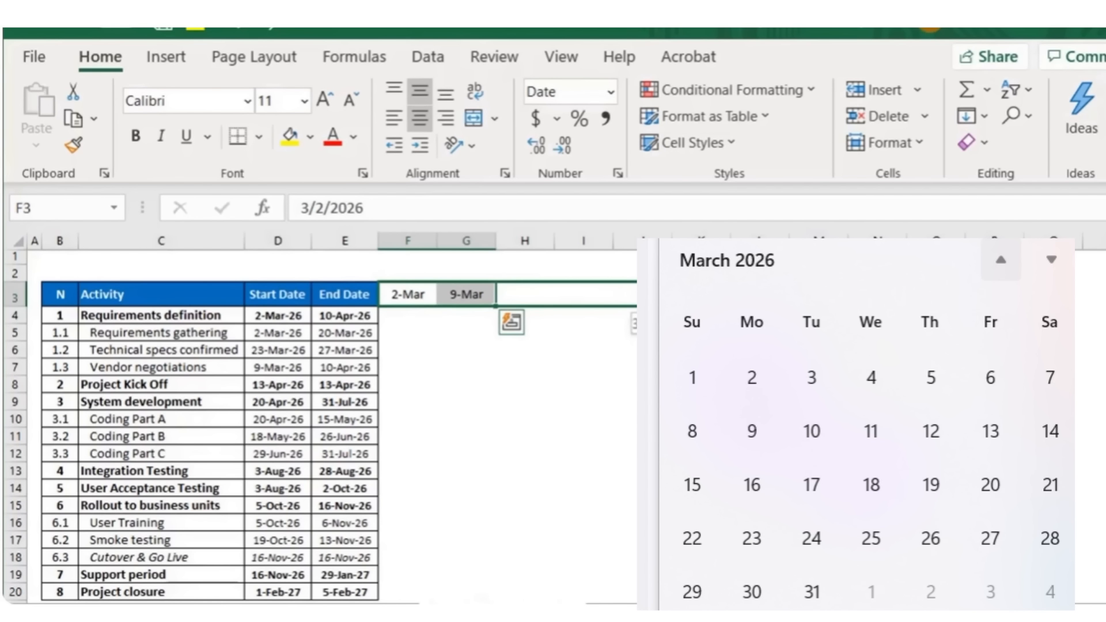
{"action": "left_click_drag", "start_coordinate": [655, 301], "coordinate": [654, 300]}
{"action": "left_click", "coordinate": [651, 515]}
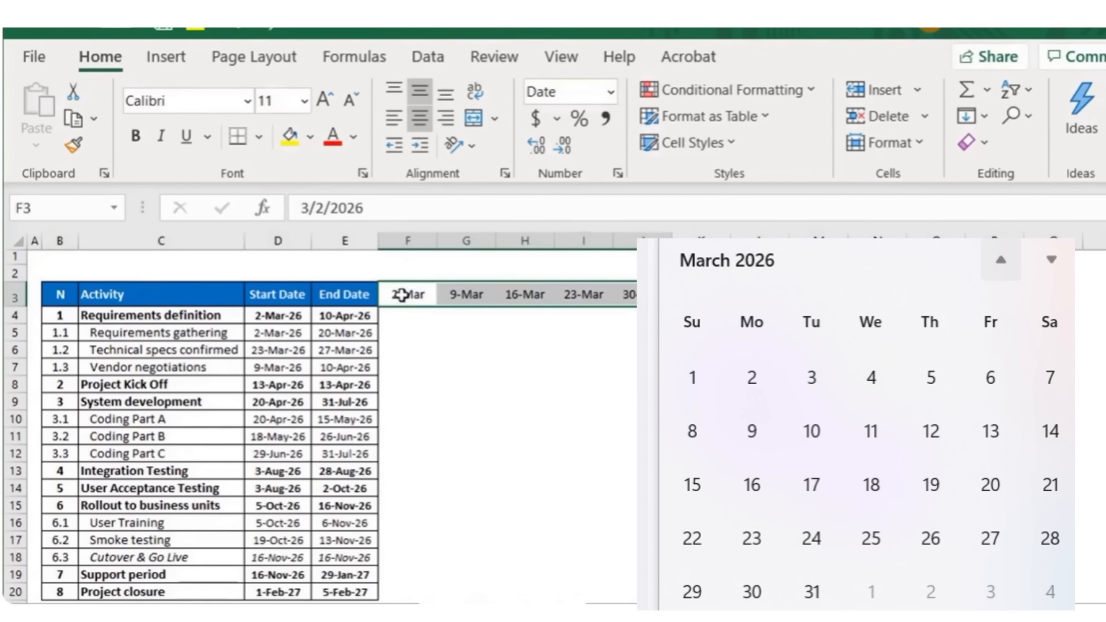
{"action": "left_click_drag", "start_coordinate": [672, 306], "coordinate": [960, 307]}
{"action": "left_click_drag", "start_coordinate": [961, 307], "coordinate": [1104, 300]}
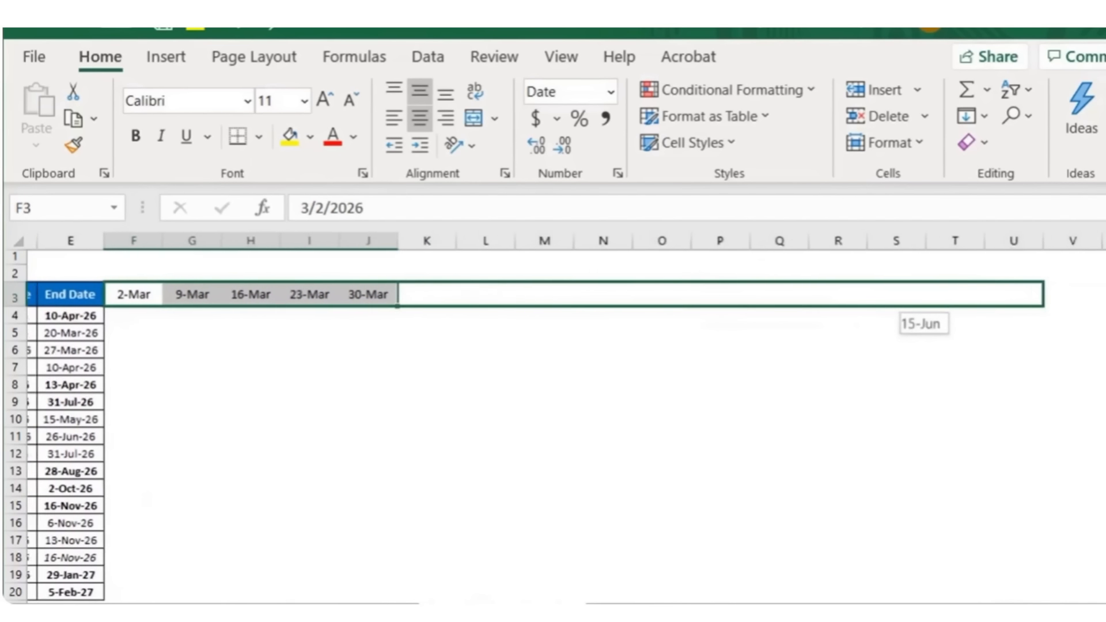
{"action": "left_click_drag", "start_coordinate": [896, 306], "coordinate": [848, 305]}
{"action": "left_click_drag", "start_coordinate": [1066, 612], "coordinate": [755, 594]}
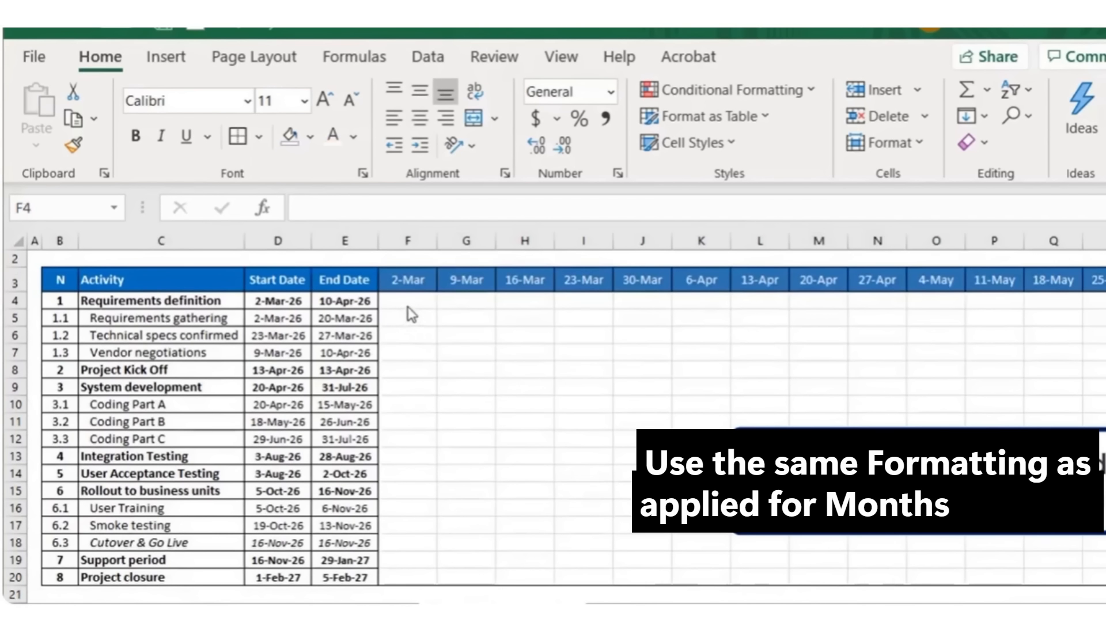
Step: Fill the Requirements definition row's weeks from 2-Mar to 6-Apr with orange
{"action": "key", "text": "shift+Right"}
{"action": "key", "text": "shift+Right"}
{"action": "key", "text": "shift+Right"}
{"action": "key", "text": "shift+Right"}
{"action": "key", "text": "shift+Right"}
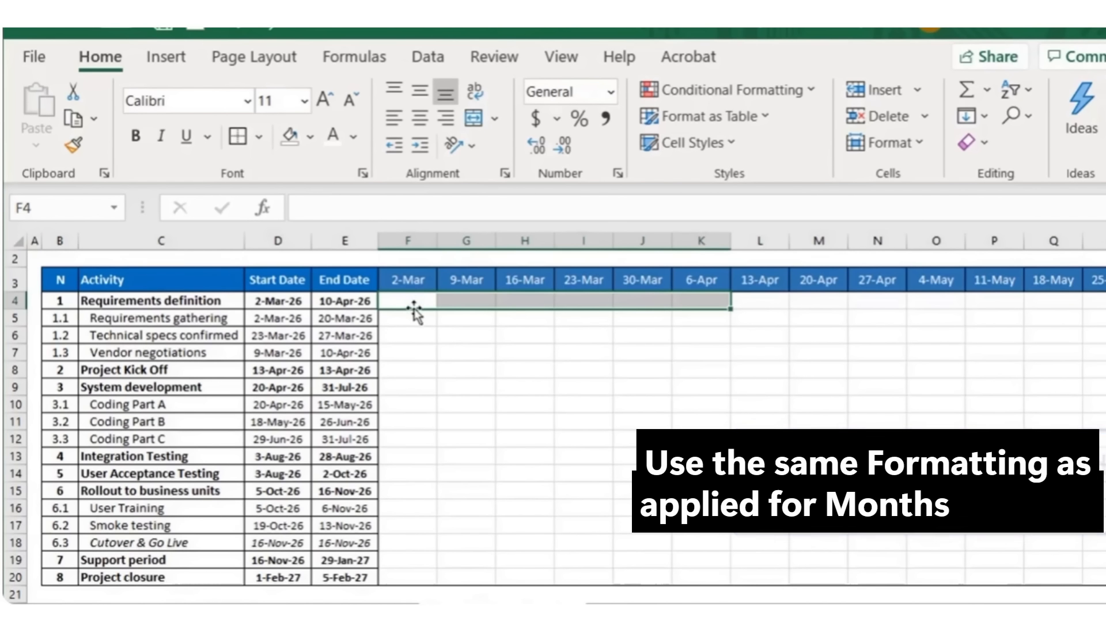
{"action": "left_click_drag", "start_coordinate": [407, 299], "coordinate": [700, 306]}
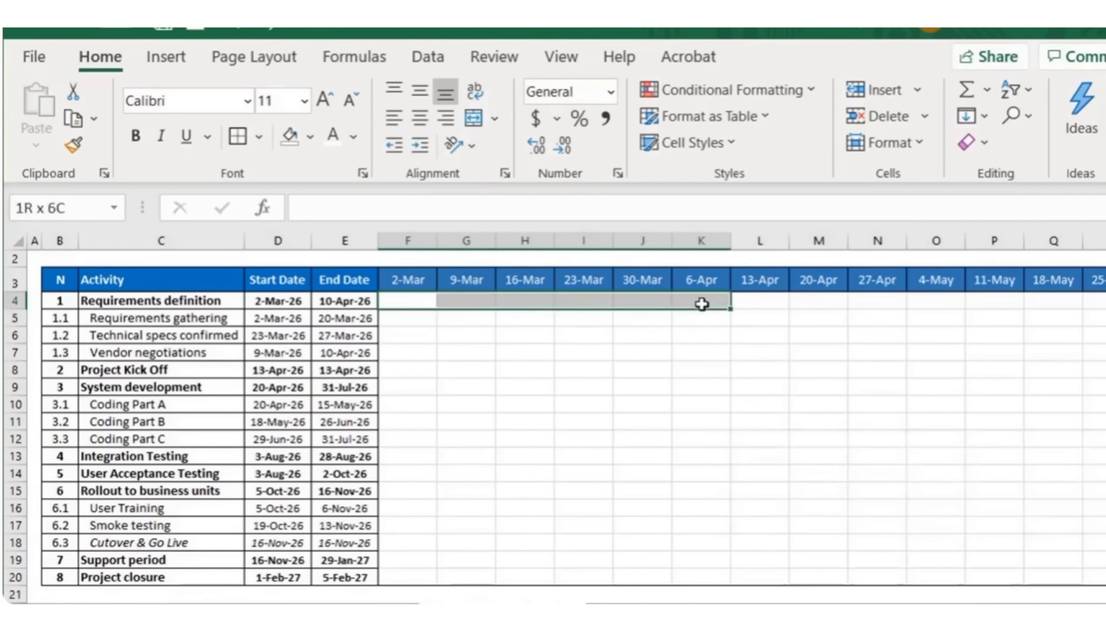
{"action": "left_click", "coordinate": [310, 136]}
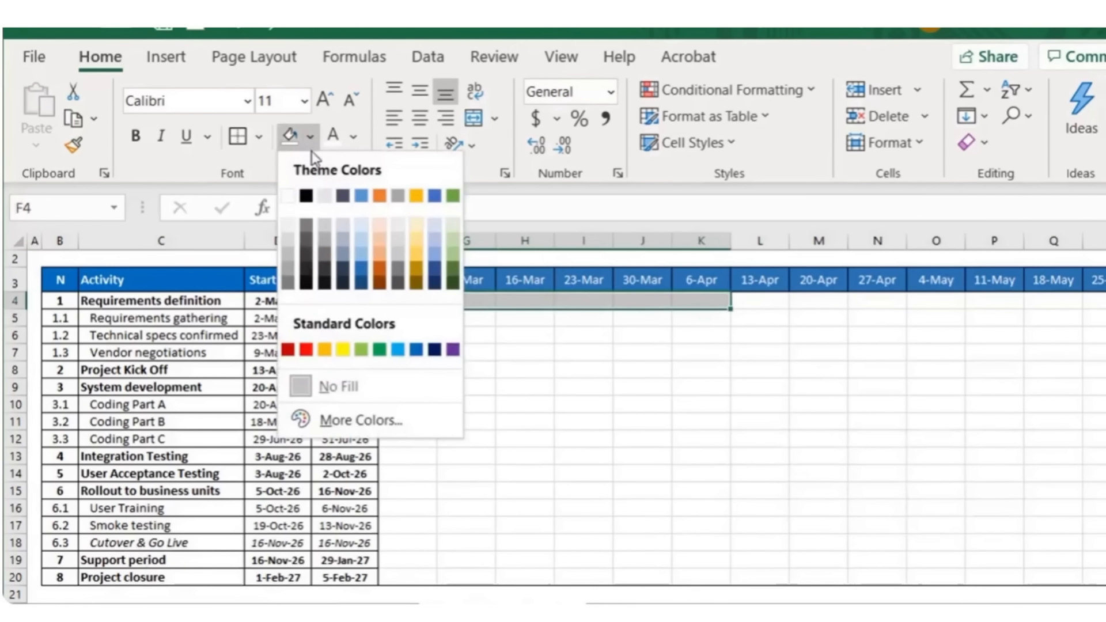
{"action": "left_click", "coordinate": [320, 350]}
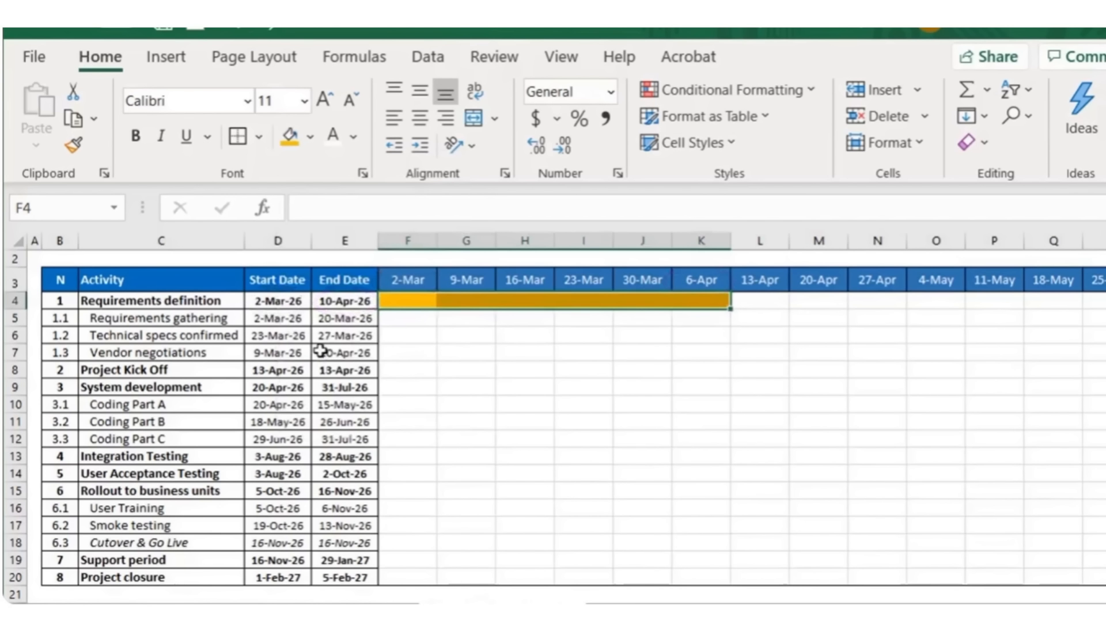
Step: Fill the first three weeks for Requirements gathering and the 23-Mar week for Technical specs confirmed with orange
{"action": "left_click_drag", "start_coordinate": [395, 318], "coordinate": [519, 321]}
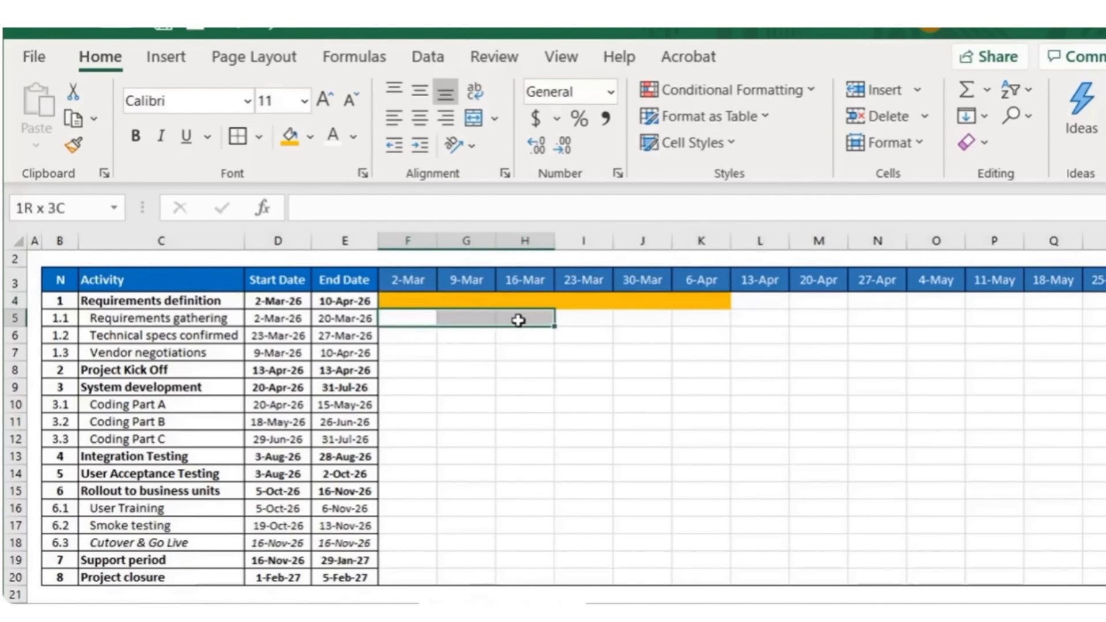
{"action": "left_click", "coordinate": [285, 141]}
{"action": "left_click", "coordinate": [582, 336]}
{"action": "left_click", "coordinate": [290, 138]}
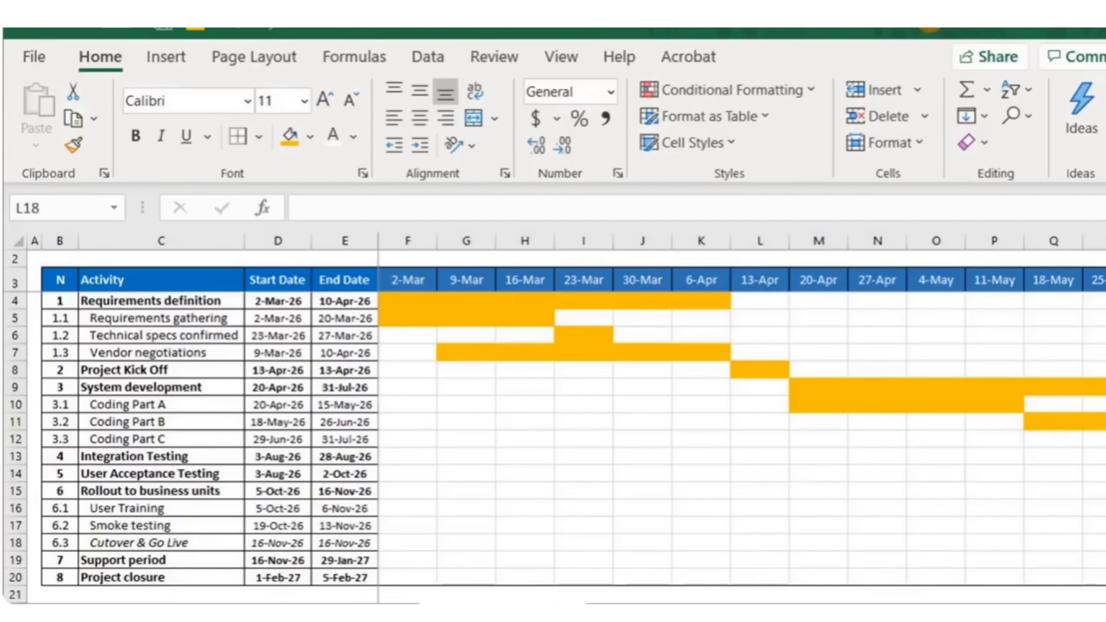
Step: Insert a new empty row above the weekly timeline header row
{"action": "mouse_move", "coordinate": [815, 613]}
{"action": "left_mouse_down"}
{"action": "mouse_move", "coordinate": [1037, 613]}
{"action": "mouse_move", "coordinate": [815, 613]}
{"action": "left_mouse_up"}
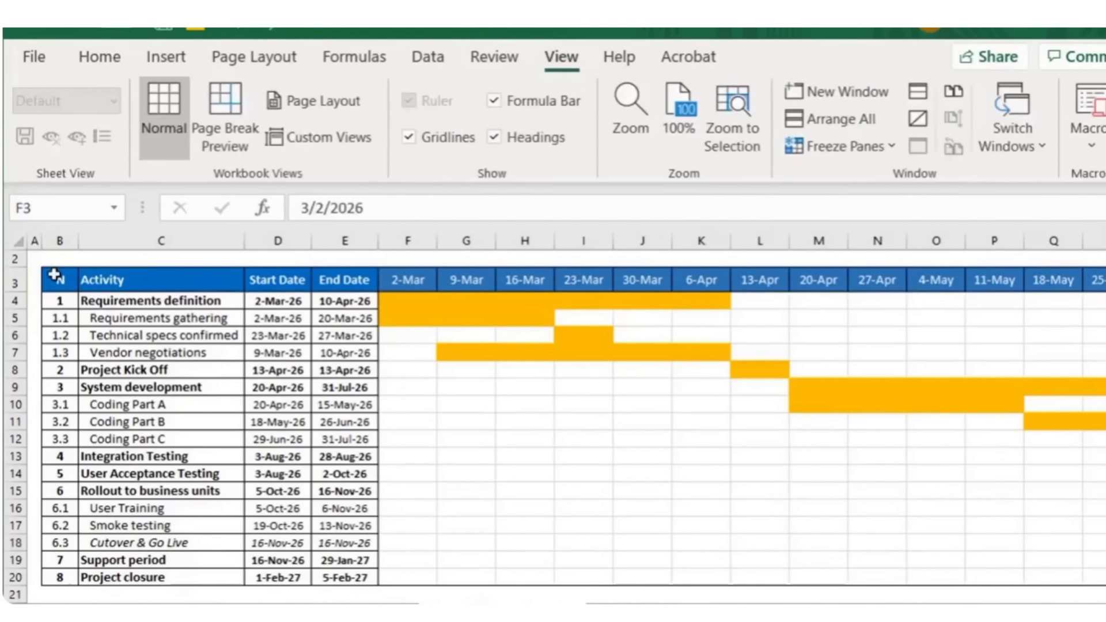
{"action": "scroll", "coordinate": [55, 275], "scroll_direction": "up", "scroll_amount": 1}
{"action": "left_click", "coordinate": [20, 272]}
{"action": "key", "text": "ctrl+shift+plus"}
Step: Merge the new row's cells above the March weeks and label them March
{"action": "left_click_drag", "start_coordinate": [407, 290], "coordinate": [643, 289]}
{"action": "left_click", "coordinate": [165, 56]}
{"action": "left_click", "coordinate": [99, 56]}
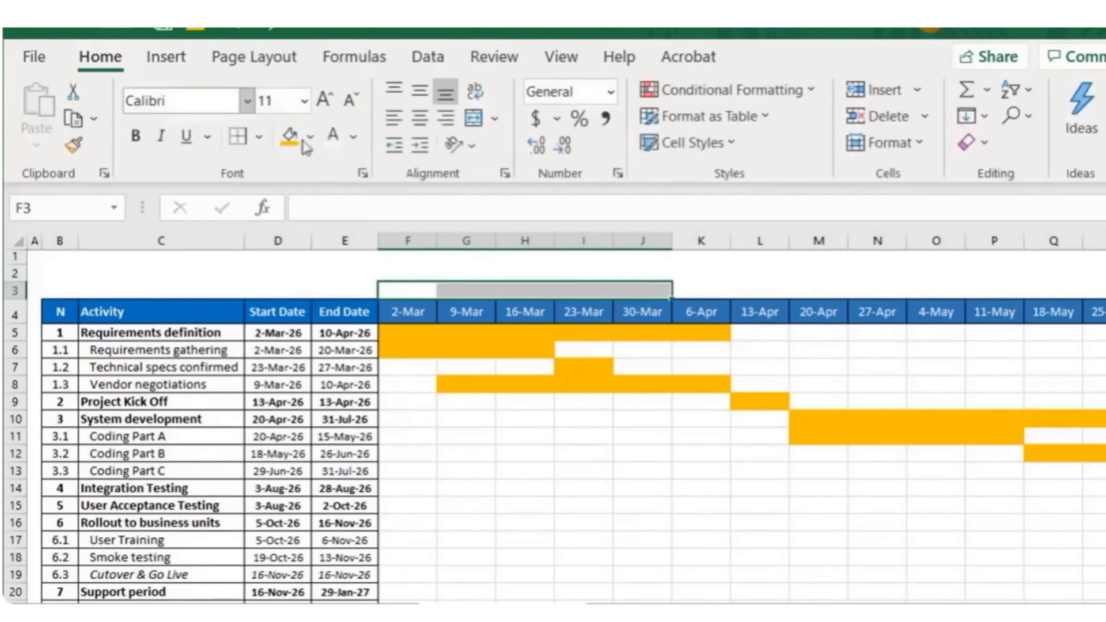
{"action": "left_click", "coordinate": [473, 118]}
{"action": "type", "text": "March"}
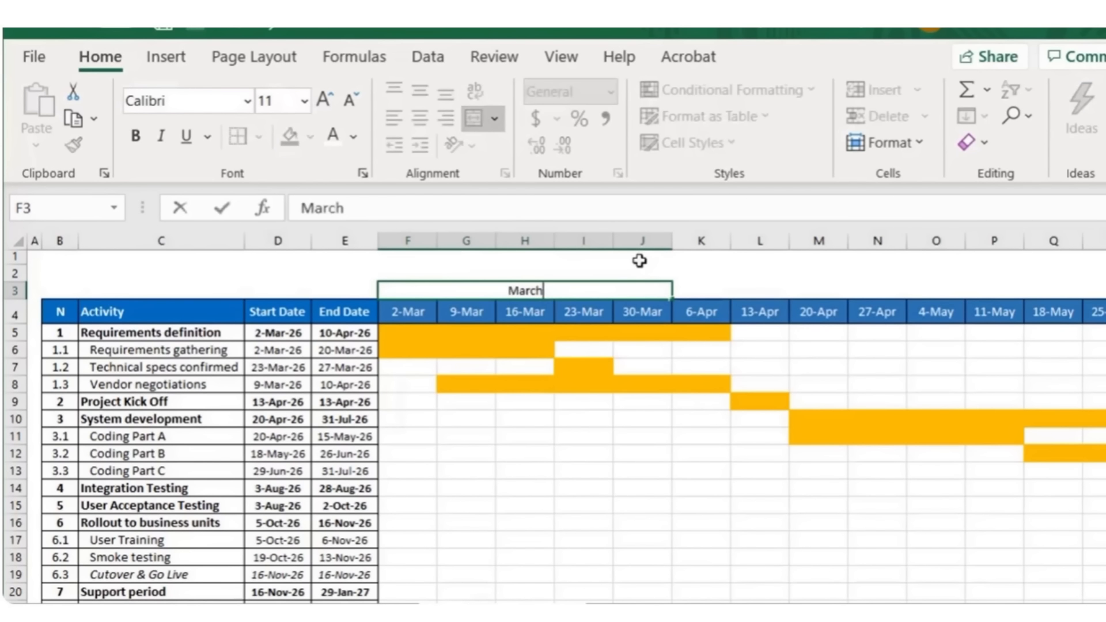
{"action": "key", "text": "Return"}
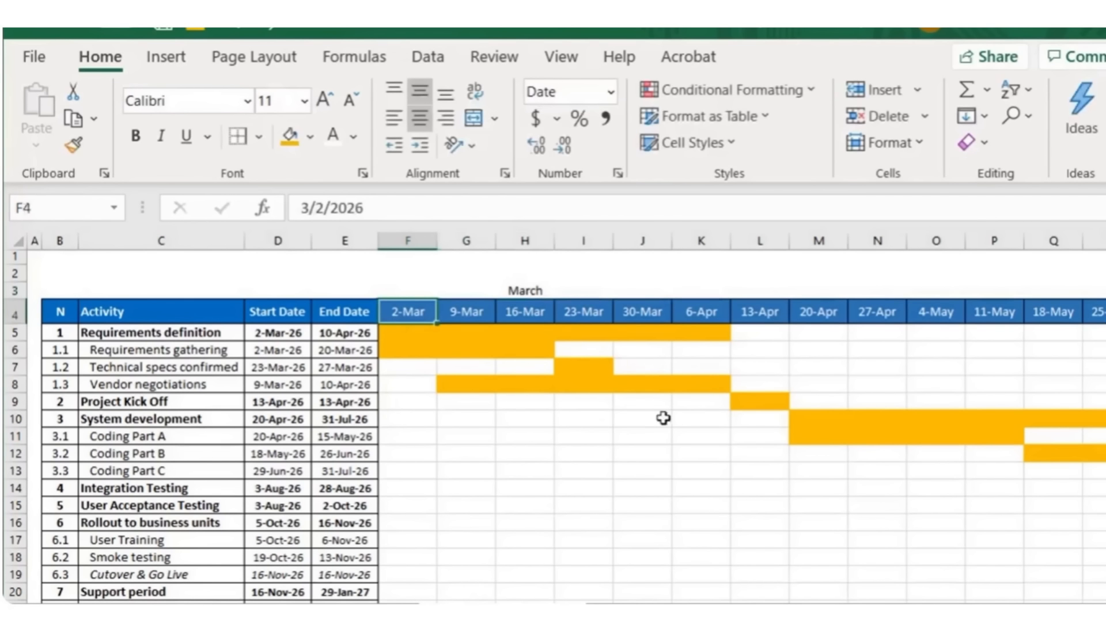
Step: Merge the header cells above the April weeks into a month label, continuing the month headers
{"action": "left_click_drag", "start_coordinate": [720, 291], "coordinate": [893, 291]}
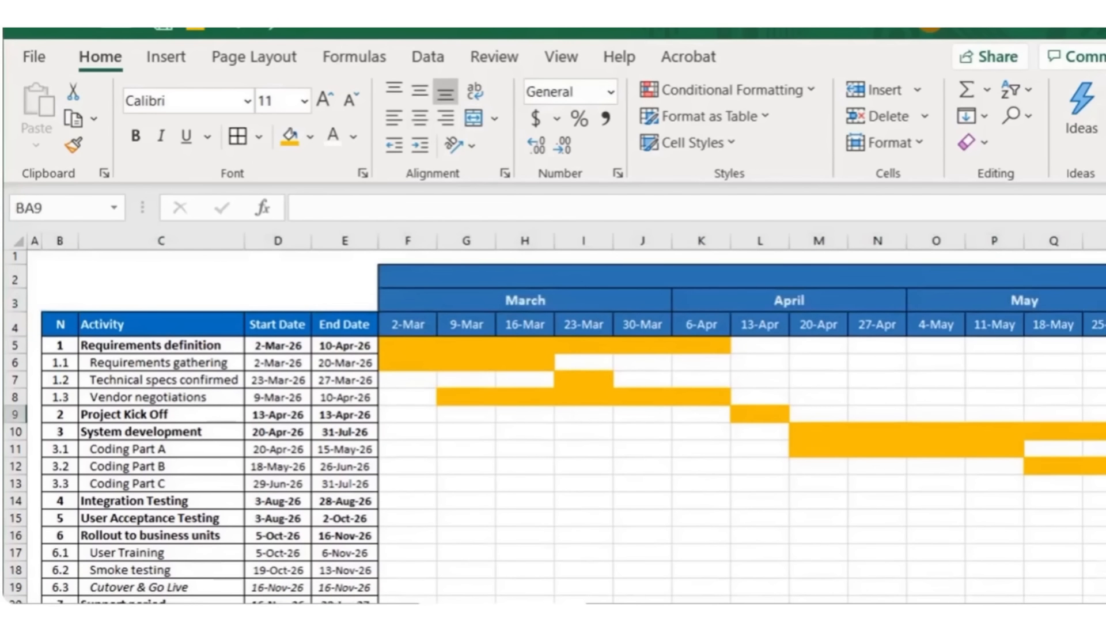
{"action": "scroll", "coordinate": [553, 427], "scroll_direction": "down", "scroll_amount": 5}
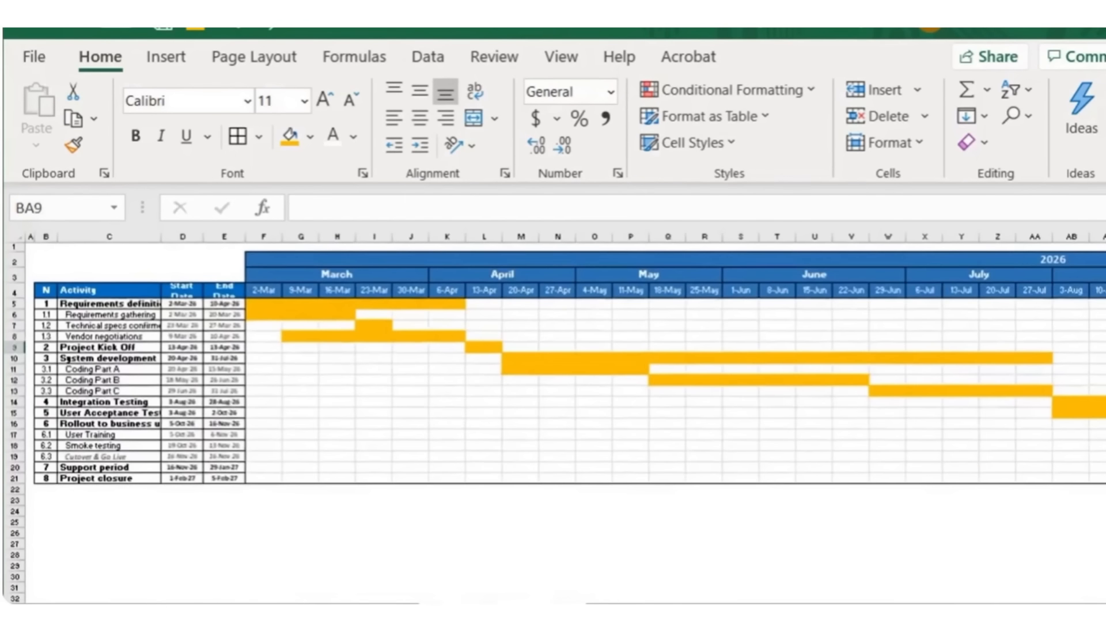
{"action": "mouse_move", "coordinate": [899, 612]}
{"action": "left_mouse_down"}
{"action": "mouse_move", "coordinate": [1017, 612]}
{"action": "mouse_move", "coordinate": [898, 612]}
{"action": "left_mouse_up"}
{"action": "scroll", "coordinate": [553, 426], "scroll_direction": "up", "scroll_amount": 5}
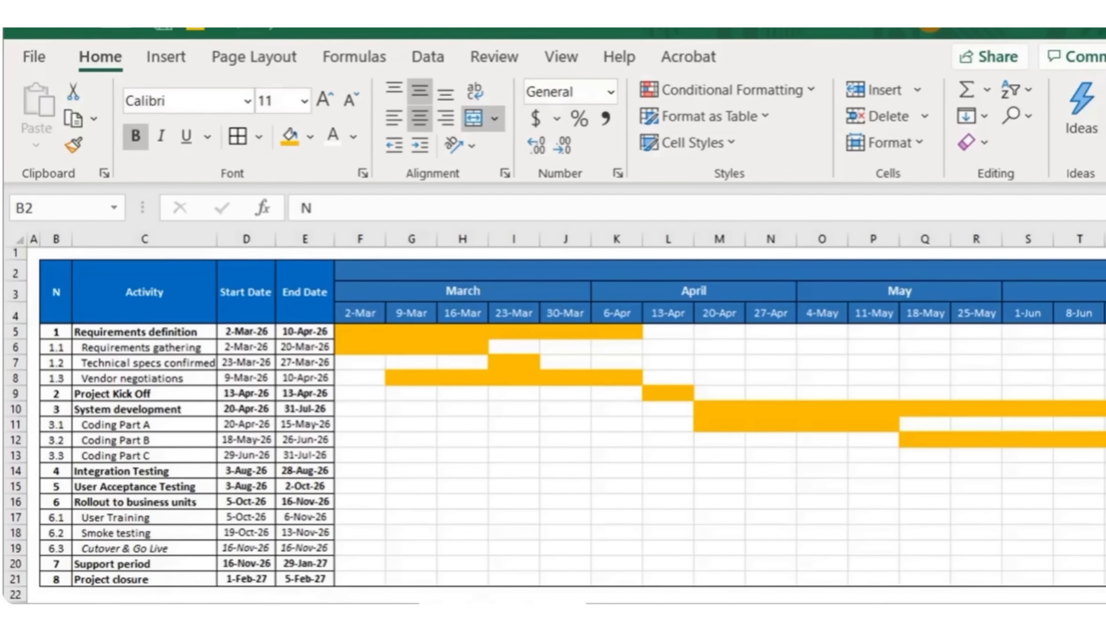
{"action": "scroll", "coordinate": [553, 427], "scroll_direction": "down", "scroll_amount": 2}
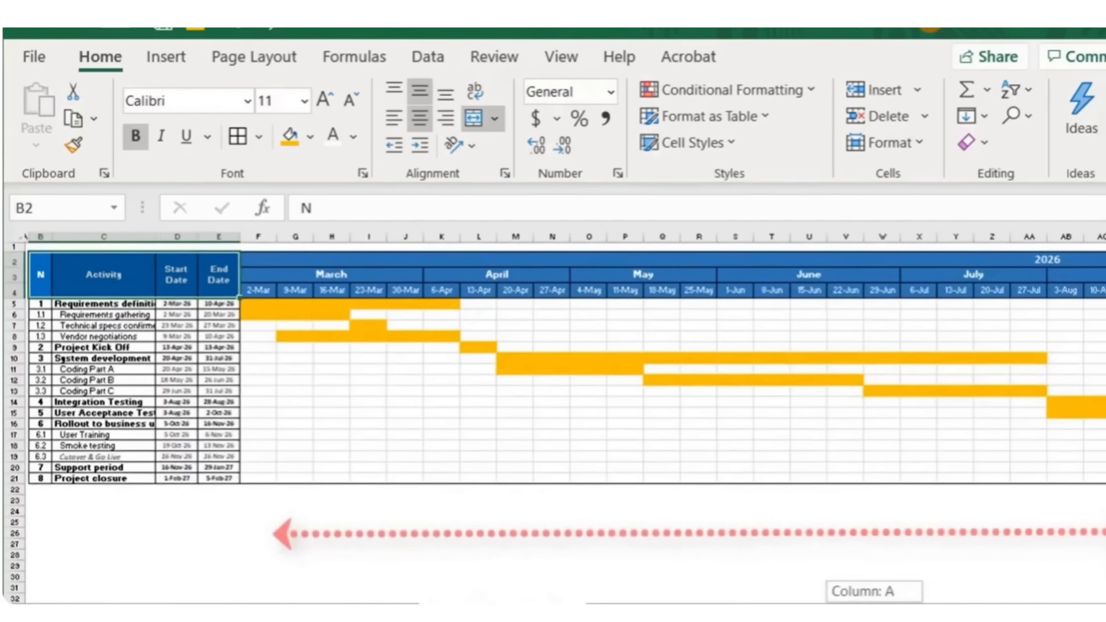
{"action": "left_click_drag", "start_coordinate": [847, 605], "coordinate": [813, 594]}
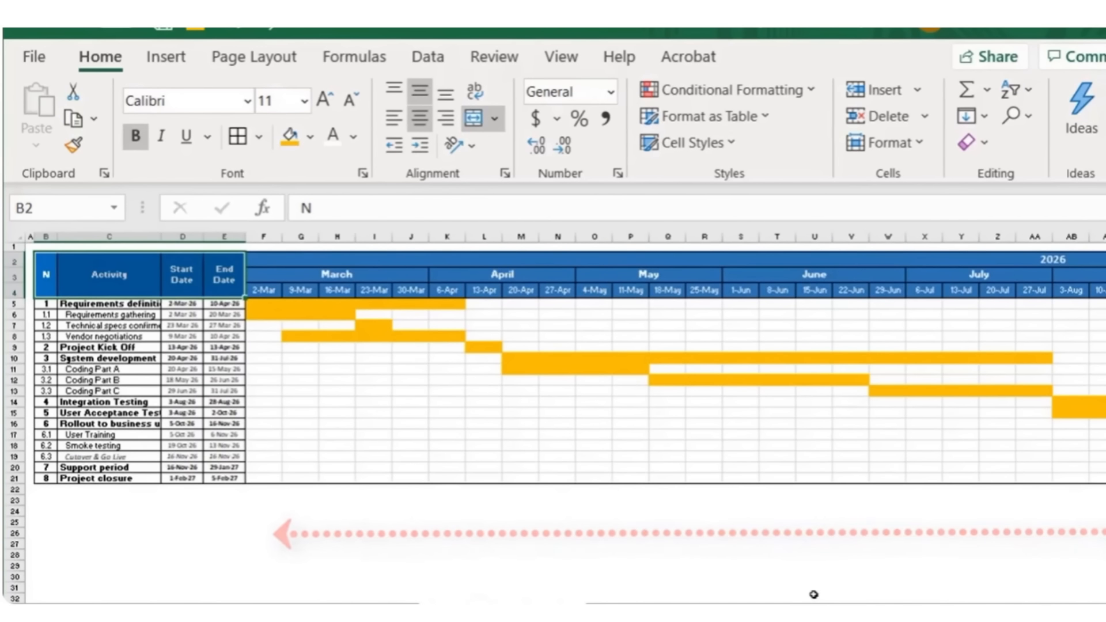
{"action": "left_click_drag", "start_coordinate": [830, 601], "coordinate": [769, 600]}
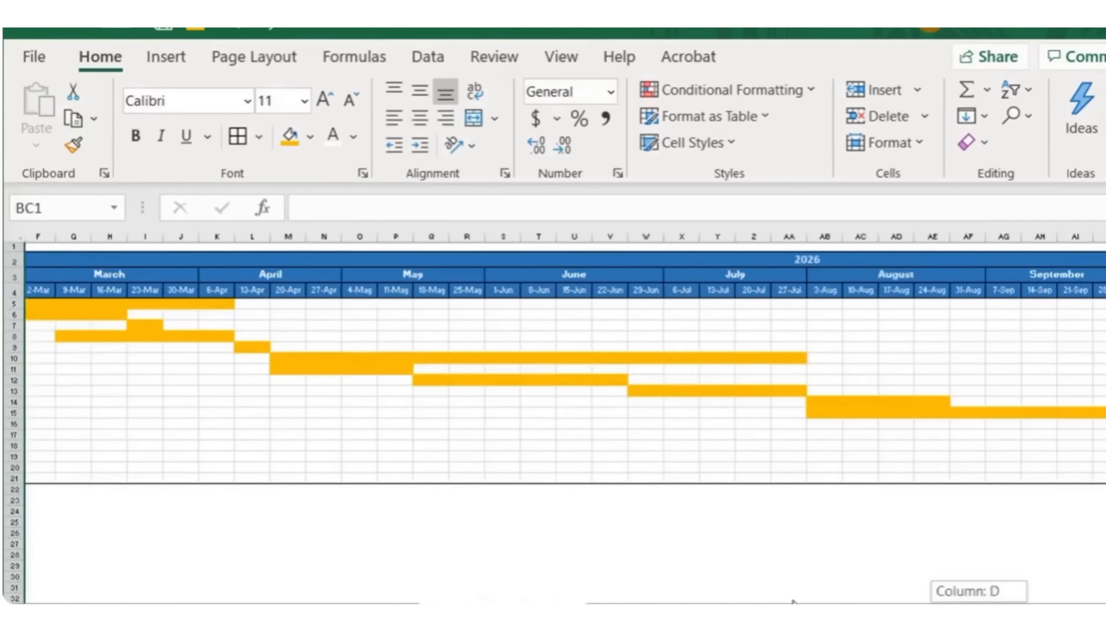
Step: Autofit the widths of the timeline columns to their date headers
{"action": "left_click_drag", "start_coordinate": [263, 237], "coordinate": [1004, 363]}
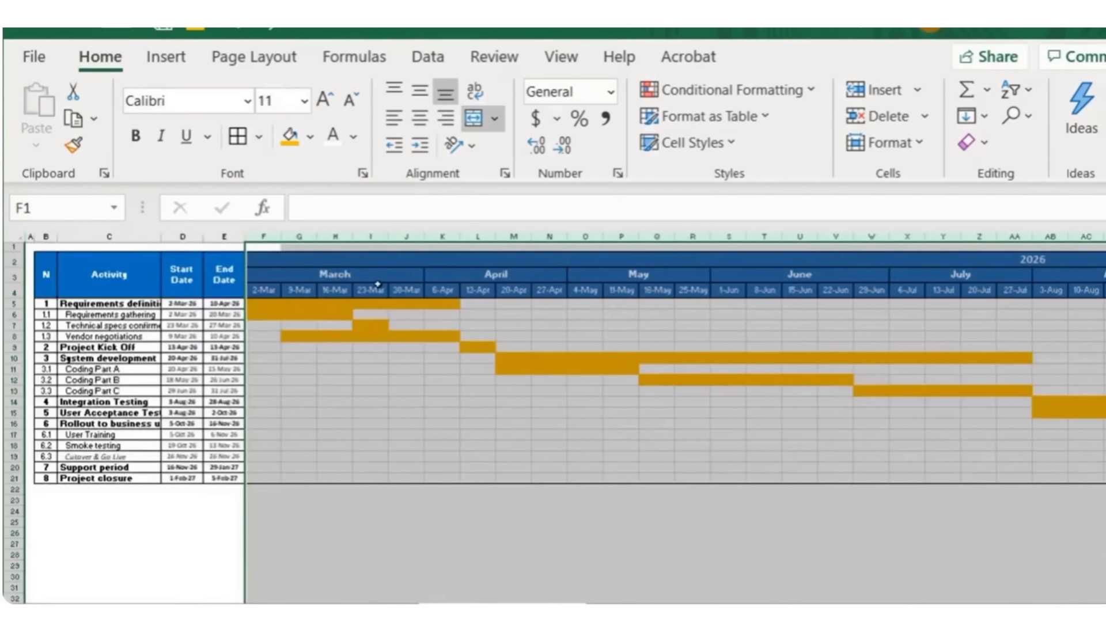
{"action": "double_click", "coordinate": [386, 233]}
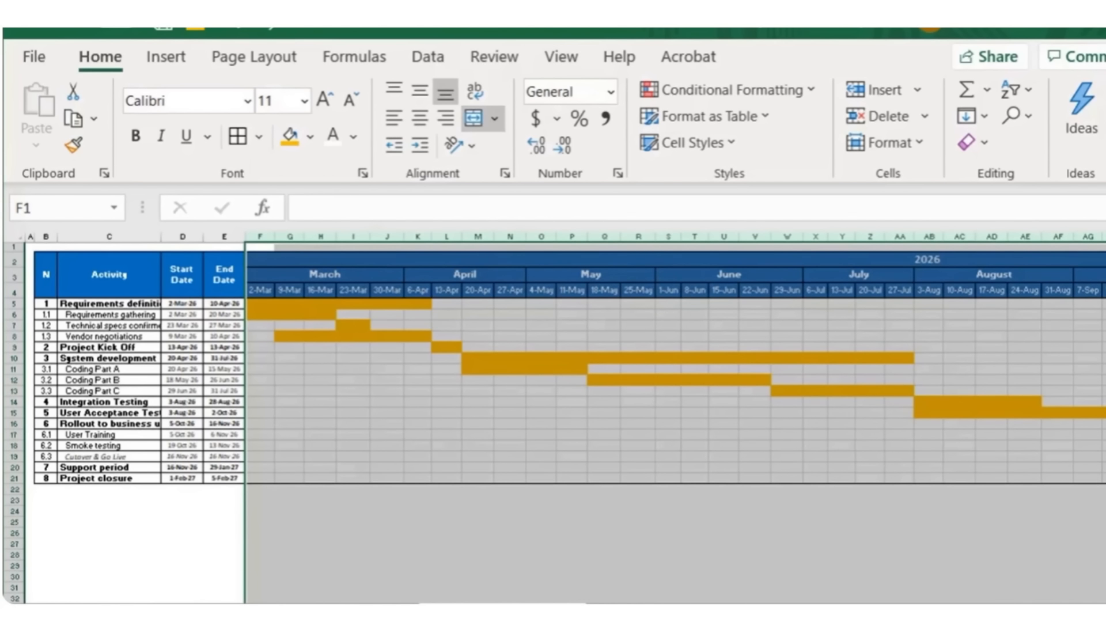
Step: Try applying the 3/14 date format to the weekly date headers
{"action": "left_click", "coordinate": [260, 291]}
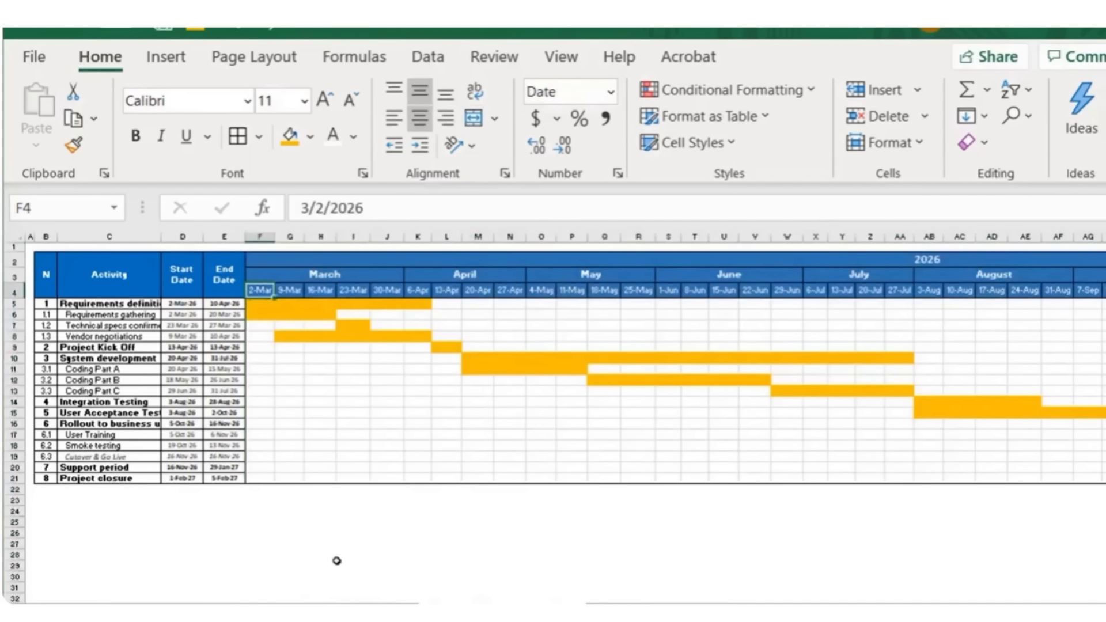
{"action": "scroll", "coordinate": [337, 560], "scroll_direction": "right", "scroll_amount": 5}
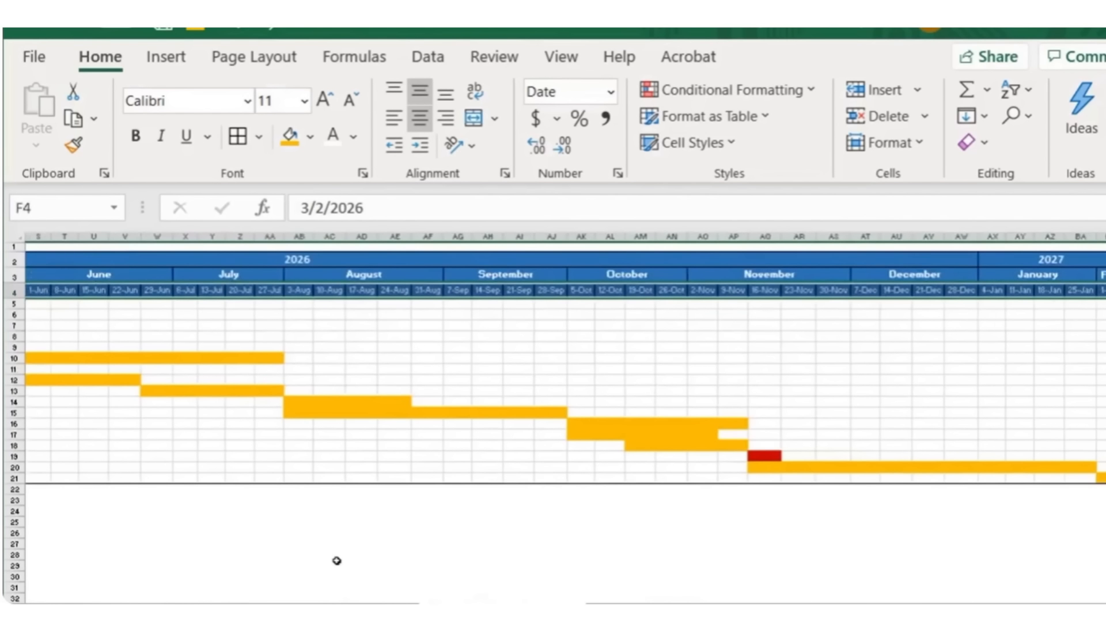
{"action": "left_click", "coordinate": [618, 174]}
{"action": "left_click", "coordinate": [777, 260]}
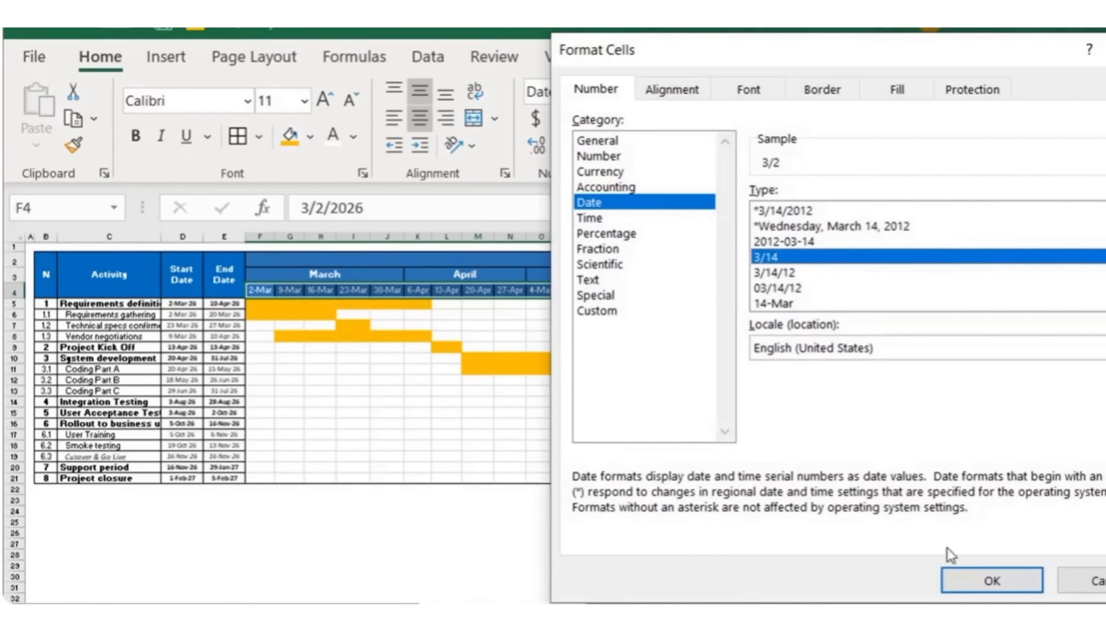
{"action": "left_click", "coordinate": [981, 582]}
Step: Try autofitting the width of all timeline columns across the full date range
{"action": "left_click", "coordinate": [261, 236]}
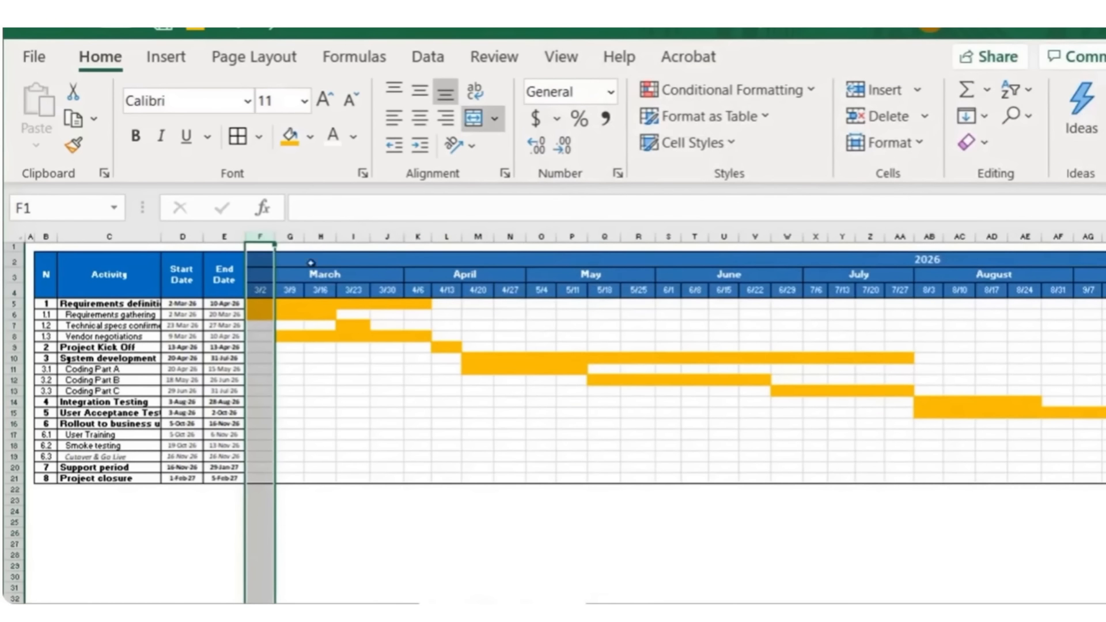
{"action": "scroll", "coordinate": [977, 253], "scroll_direction": "right", "scroll_amount": 7}
{"action": "left_click", "coordinate": [994, 236], "text": "shift"}
{"action": "scroll", "coordinate": [995, 236], "scroll_direction": "left", "scroll_amount": 7}
{"action": "double_click", "coordinate": [433, 237]}
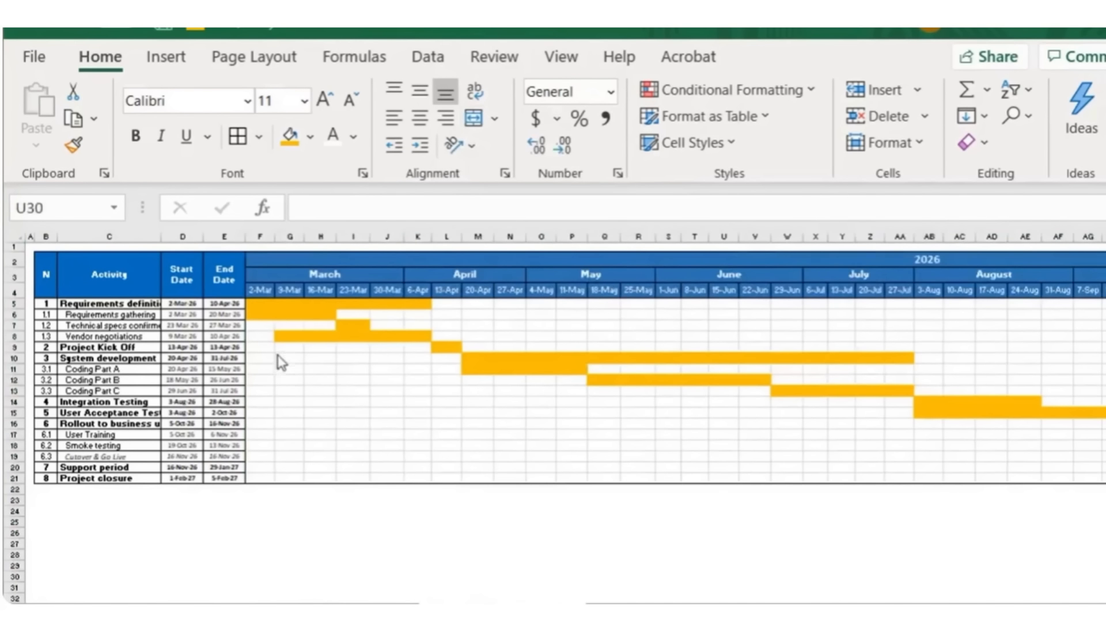
Step: Try rotating the weekly date headers to read upward and enlarging the header row's height
{"action": "left_click", "coordinate": [259, 291]}
{"action": "scroll", "coordinate": [299, 408], "scroll_direction": "right", "scroll_amount": 6}
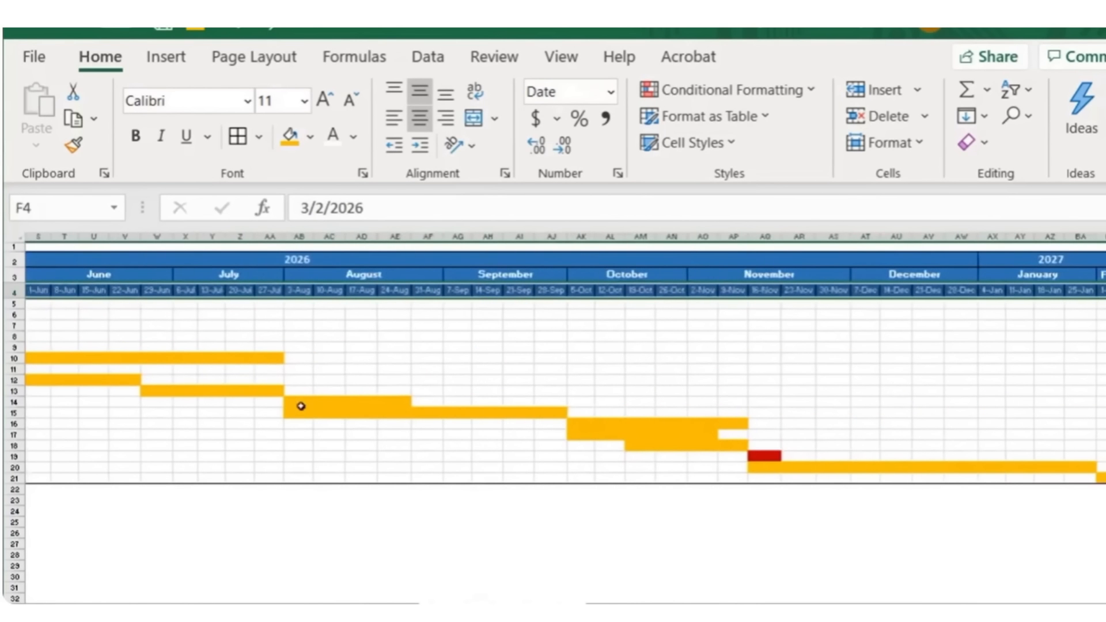
{"action": "left_click", "coordinate": [474, 151]}
{"action": "left_click", "coordinate": [613, 271]}
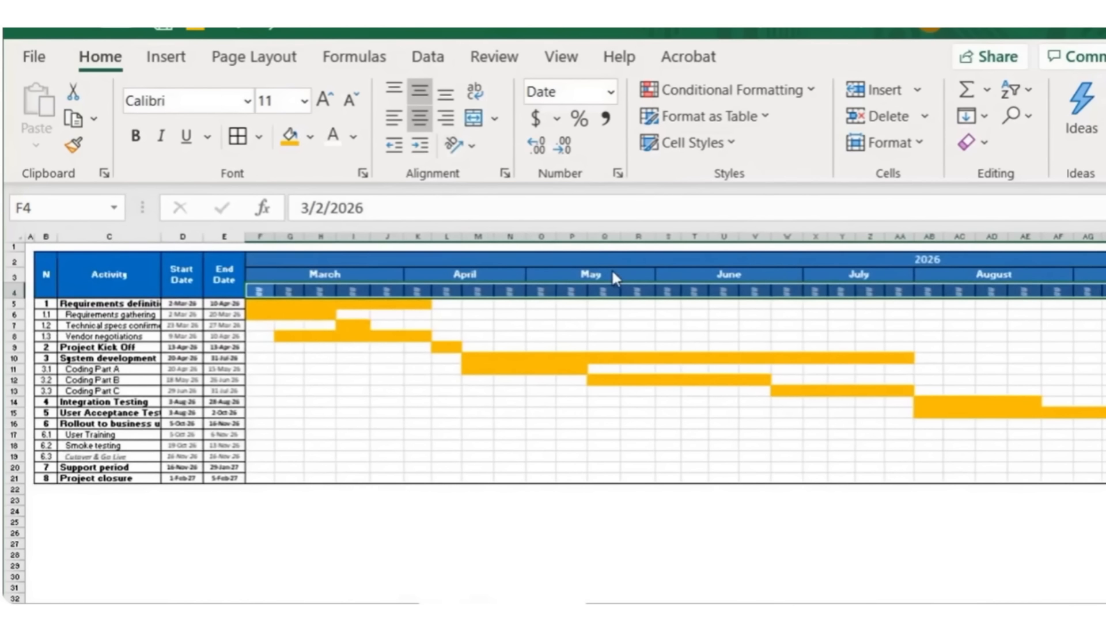
{"action": "left_click_drag", "start_coordinate": [7, 297], "coordinate": [7, 319]}
Step: Try narrowing all timeline columns to a smaller uniform width
{"action": "left_click", "coordinate": [260, 236]}
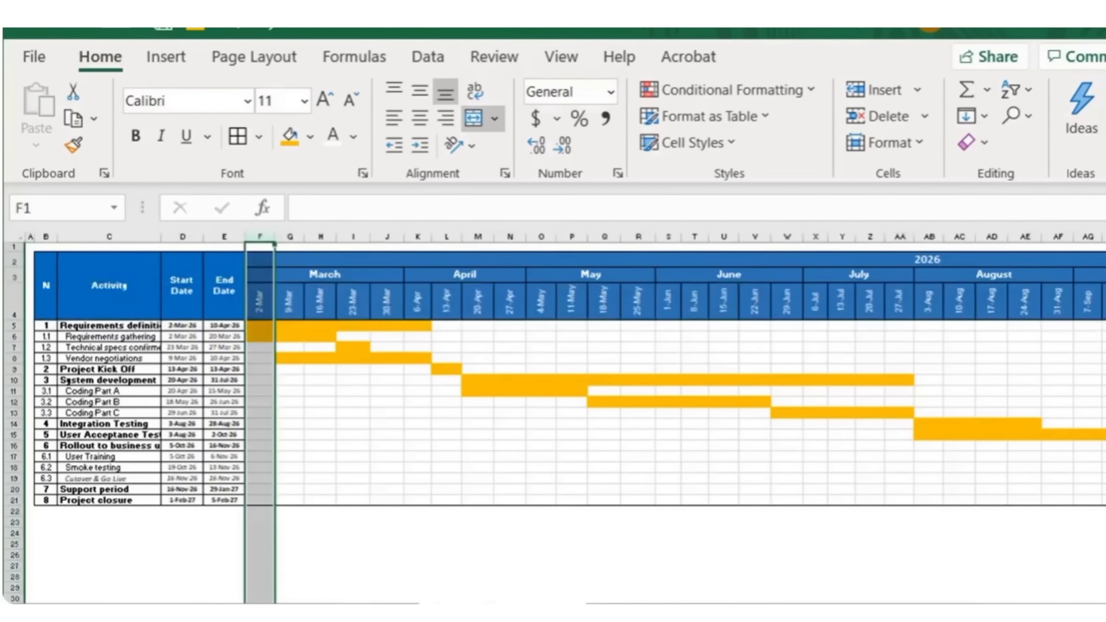
{"action": "left_click_drag", "start_coordinate": [765, 611], "coordinate": [545, 585]}
{"action": "left_click", "coordinate": [995, 235], "text": "shift"}
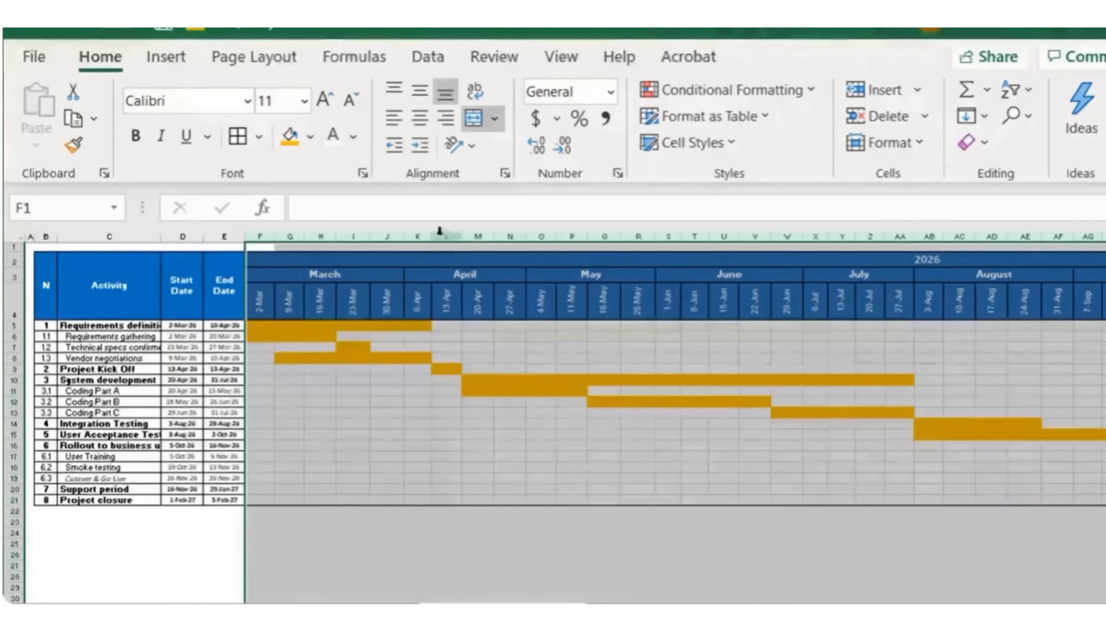
{"action": "left_click_drag", "start_coordinate": [439, 231], "coordinate": [412, 236]}
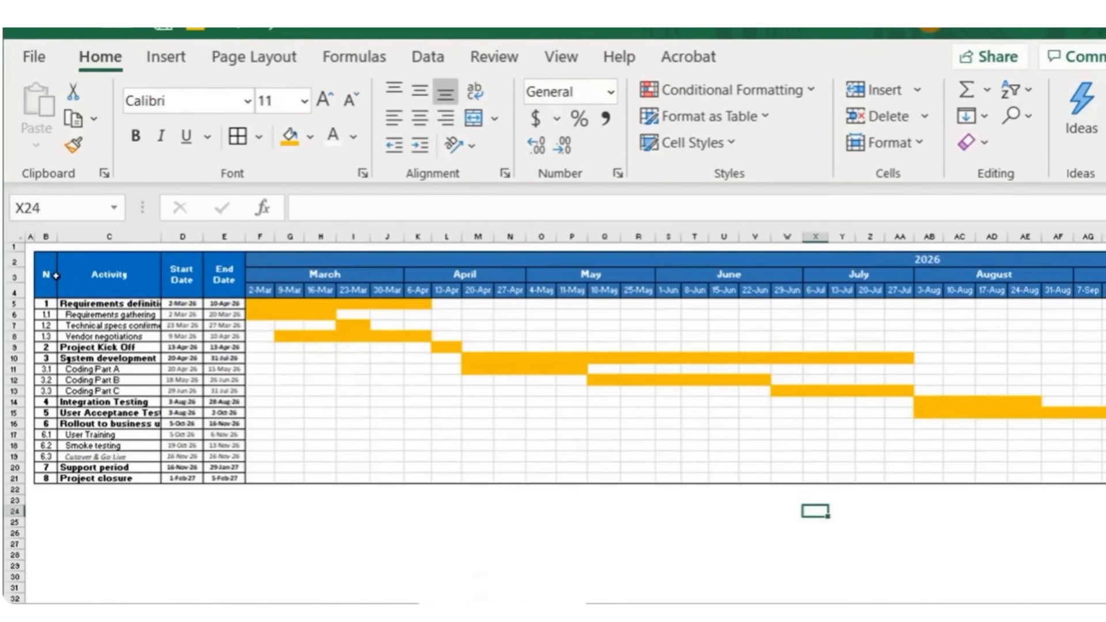
Step: Apply an outside border around the whole Gantt table, from the headers to the last timeline column
{"action": "left_click_drag", "start_coordinate": [47, 274], "coordinate": [940, 476]}
{"action": "left_click", "coordinate": [258, 136]}
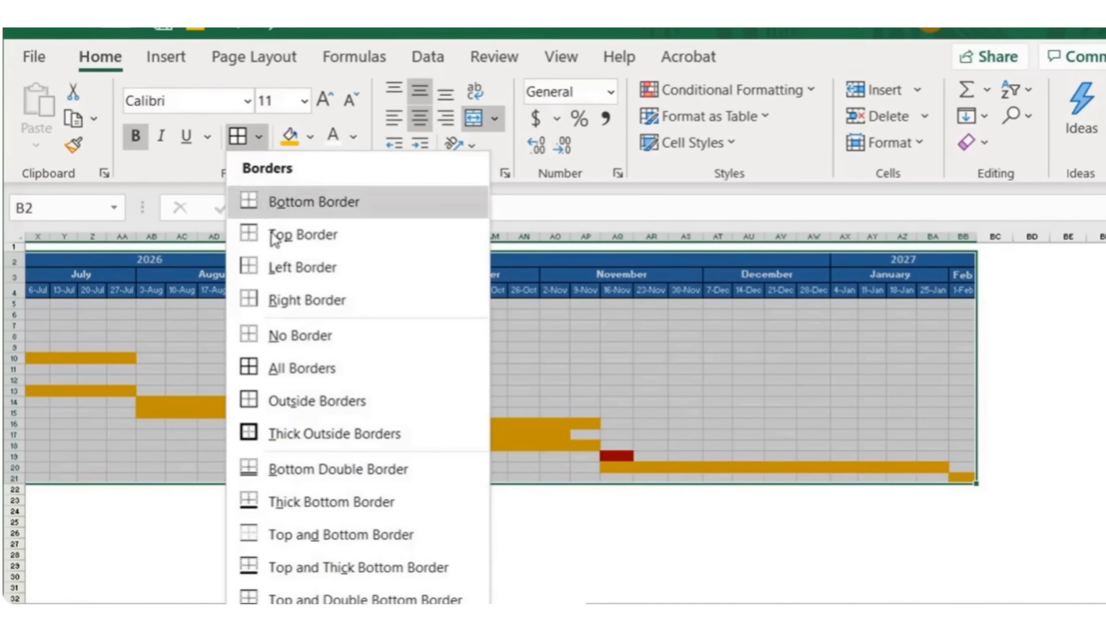
{"action": "left_click", "coordinate": [299, 400]}
{"action": "scroll", "coordinate": [467, 531], "scroll_direction": "left", "scroll_amount": 9}
{"action": "left_click", "coordinate": [474, 532]}
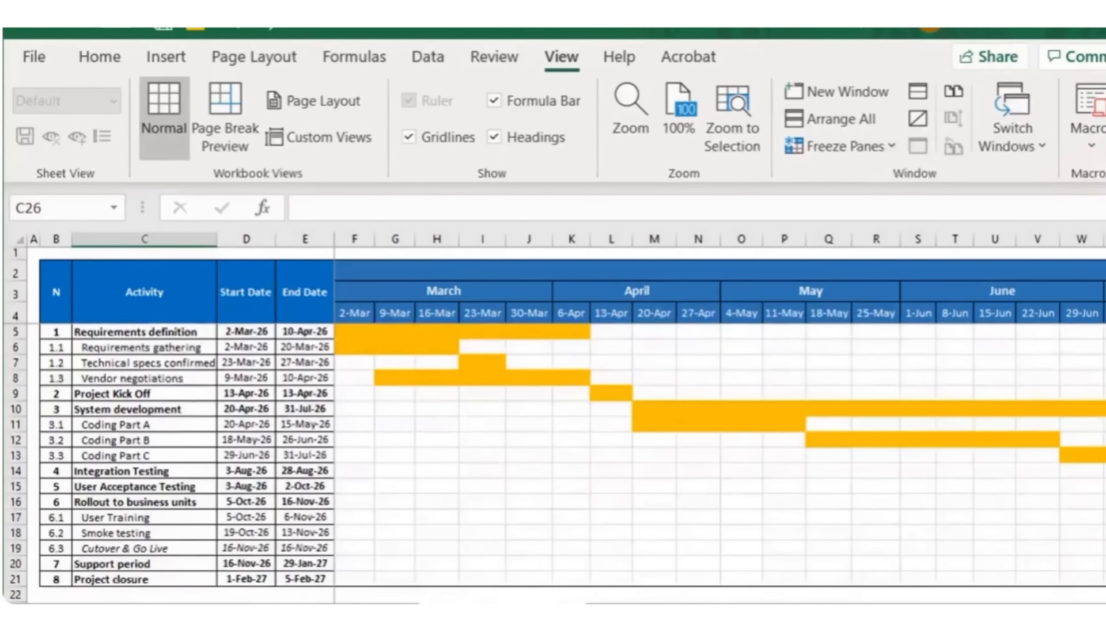
{"action": "mouse_move", "coordinate": [804, 613]}
{"action": "left_mouse_down"}
{"action": "mouse_move", "coordinate": [993, 613]}
{"action": "mouse_move", "coordinate": [801, 613]}
{"action": "left_mouse_up"}
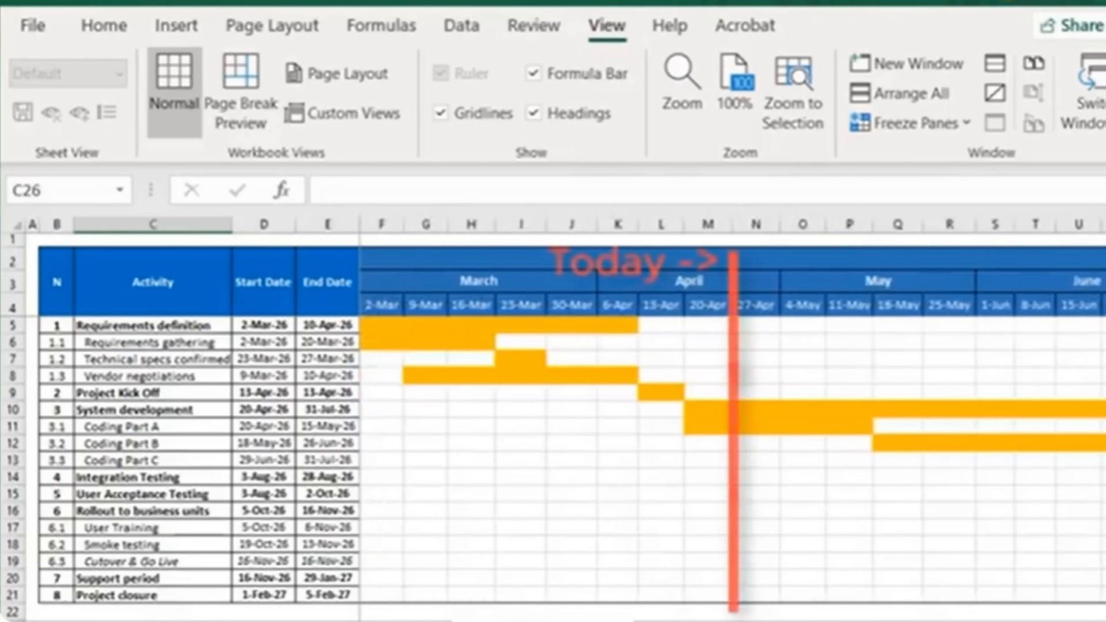